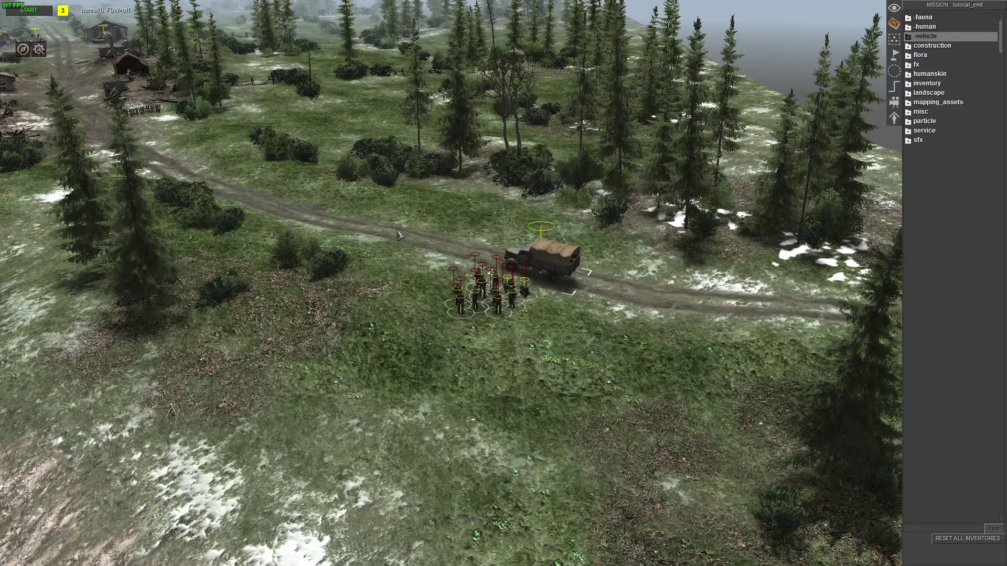
# Assign the tag ger_truck_1 to the Opel Blitz truck parked on the road
pyautogui.scroll(5, 436, 292)
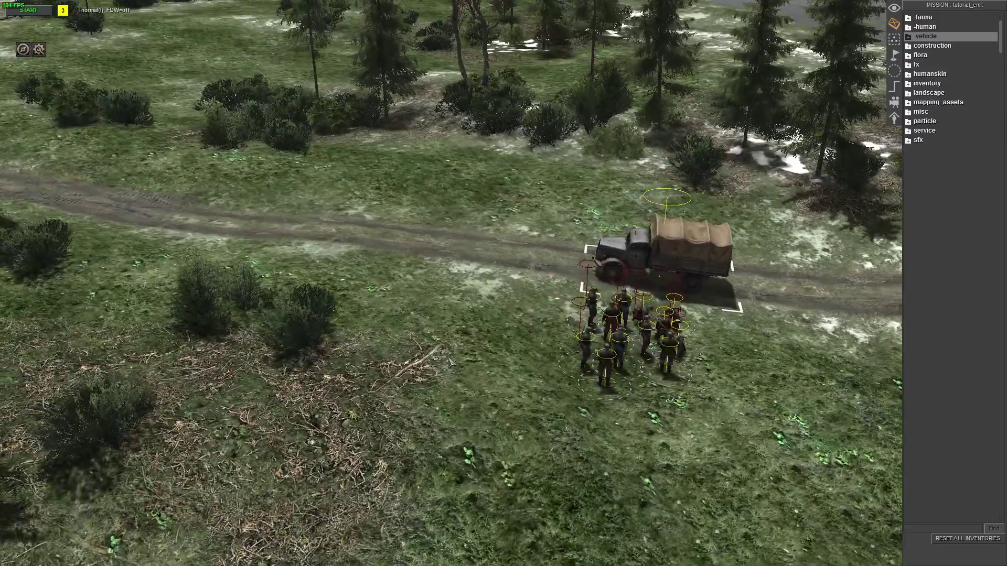
pyautogui.scroll(-5, 454, 359)
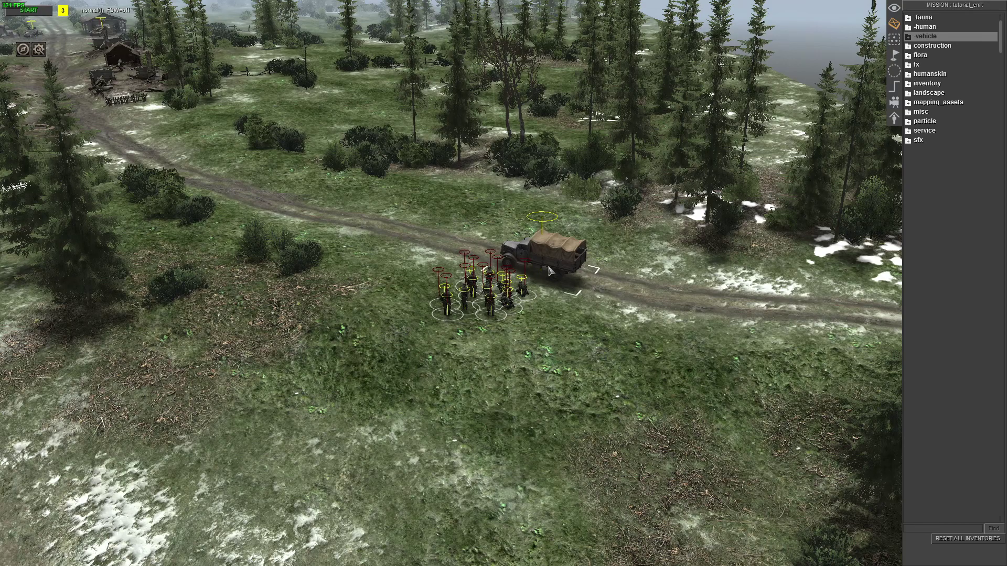
pyautogui.click(549, 266)
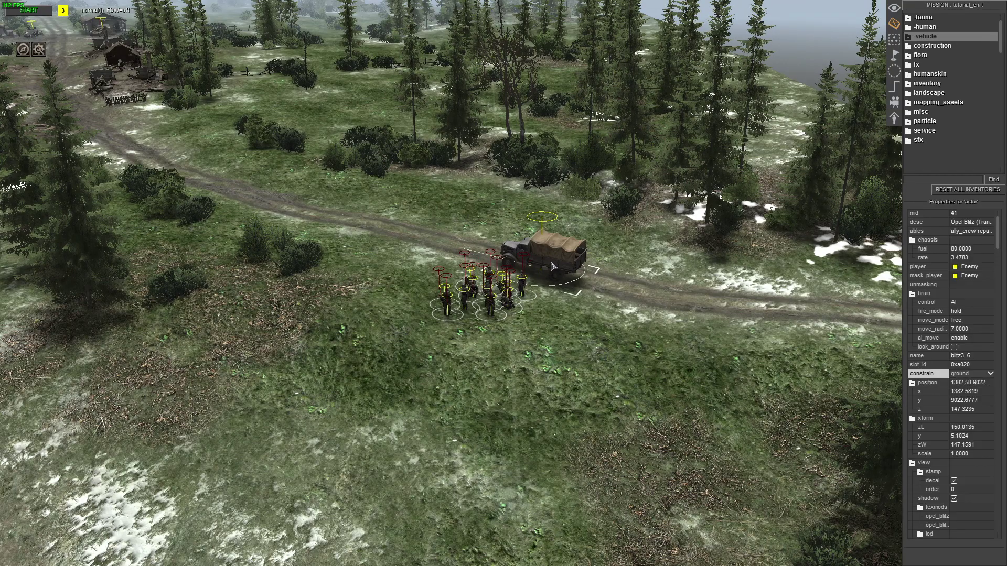
pyautogui.click(568, 313)
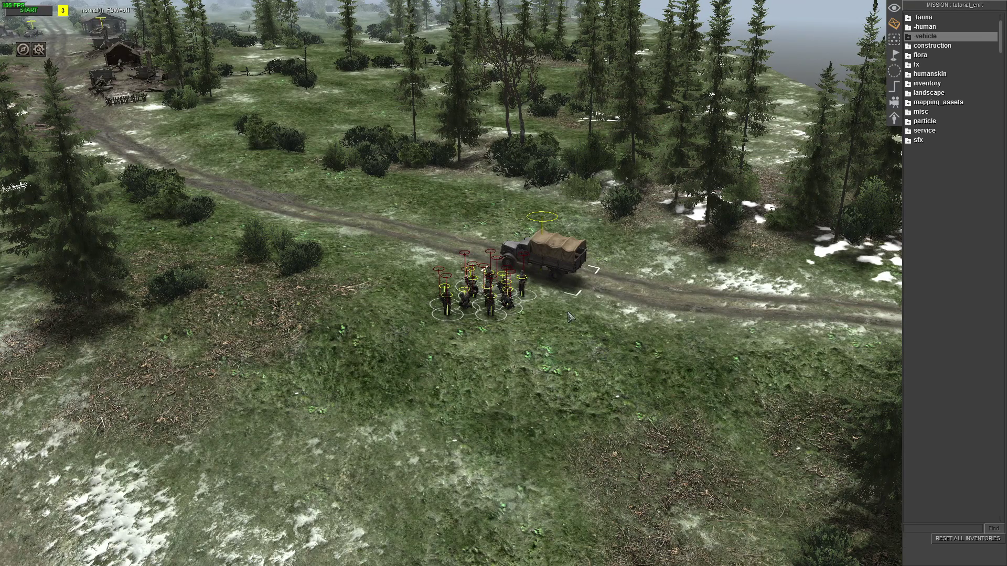
pyautogui.click(559, 272)
pyautogui.moveTo(528, 349)
pyautogui.mouseDown(button='middle')
pyautogui.moveTo(630, 349)
pyautogui.moveTo(522, 349)
pyautogui.mouseUp(button='middle')
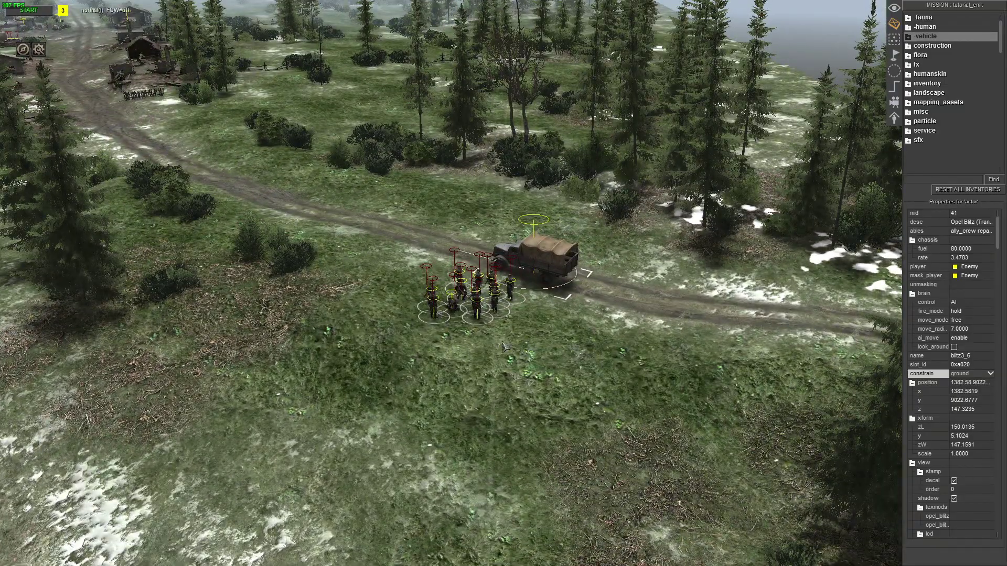
pyautogui.press('t')
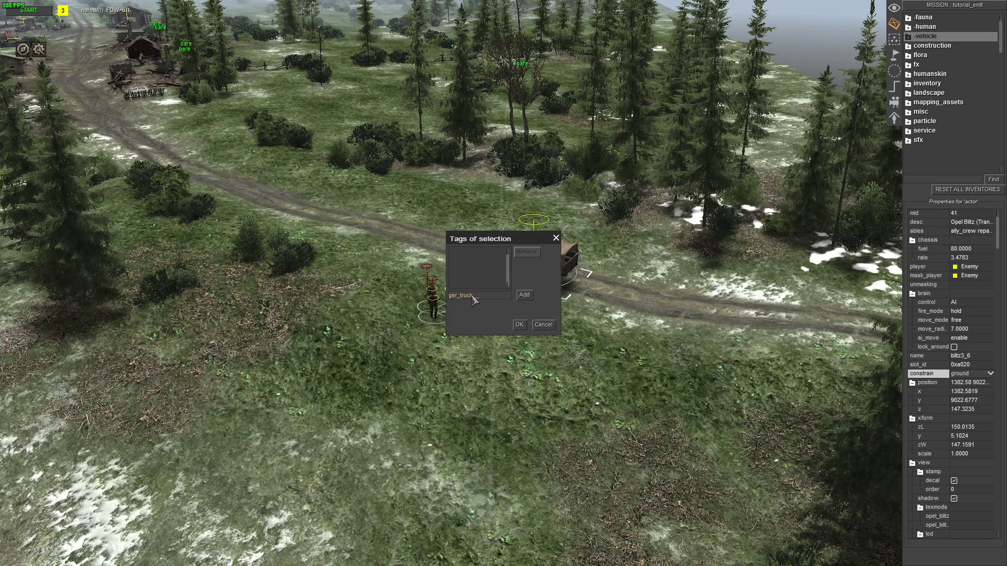
pyautogui.click(519, 325)
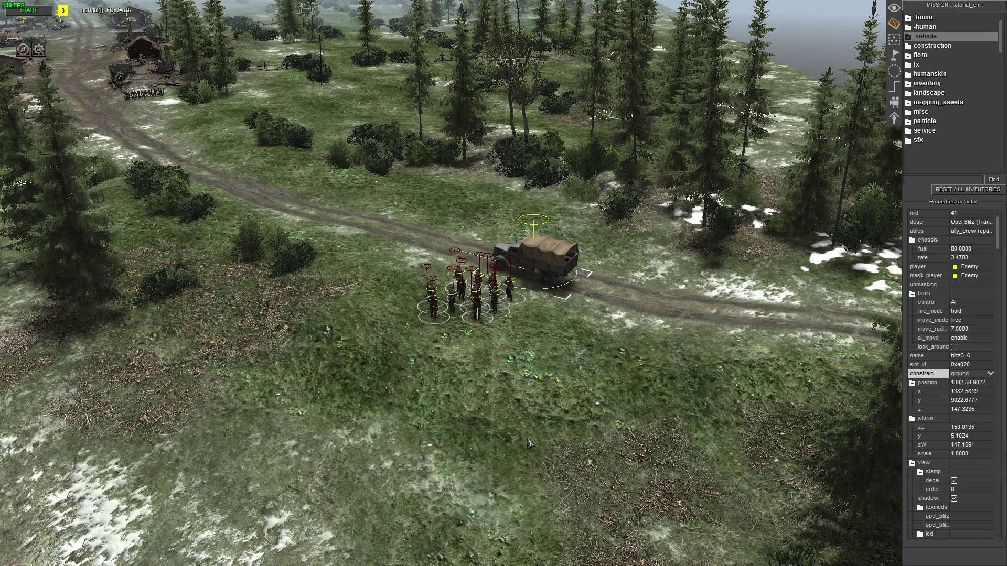
# Select the twelve riflemen beside the truck and assign them the tag ger_infantry_1
pyautogui.scroll(-3, 529, 443)
pyautogui.moveTo(295, 346); pyautogui.dragTo(408, 426)
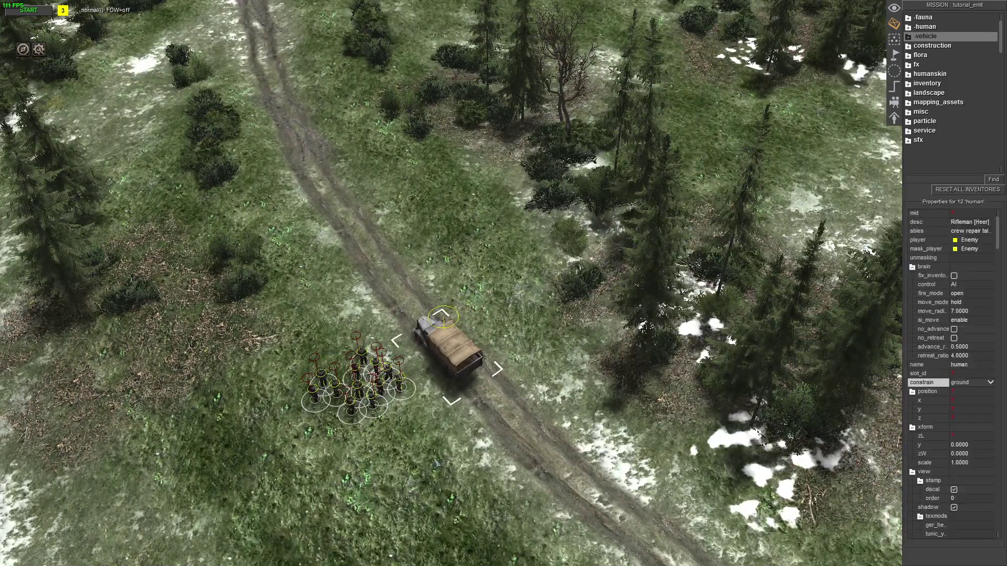
pyautogui.scroll(3, 433, 461)
pyautogui.hotkey('ctrl', 't')
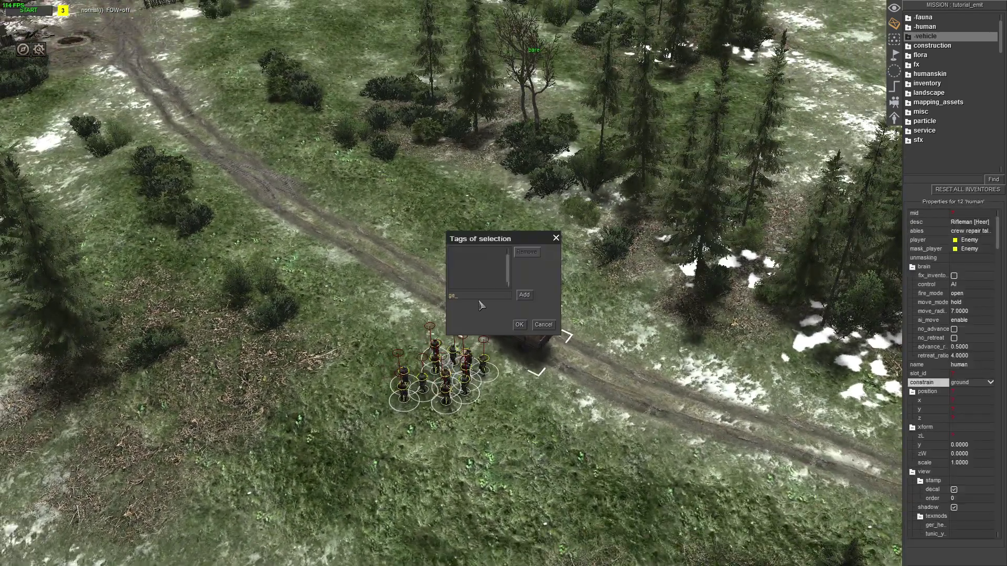
pyautogui.write('ger_')
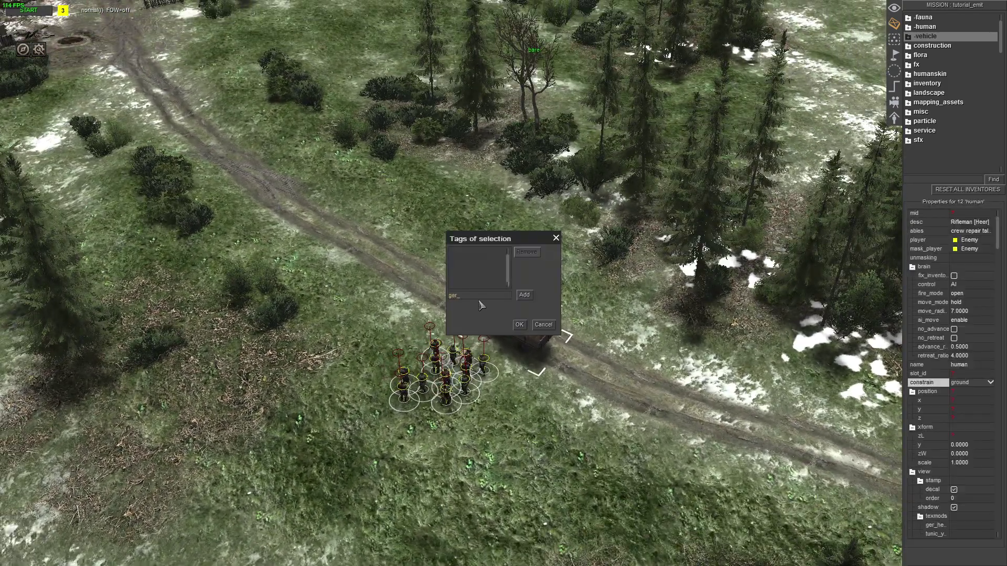
pyautogui.write('infantry_1')
pyautogui.press('Return')
pyautogui.press('Return')
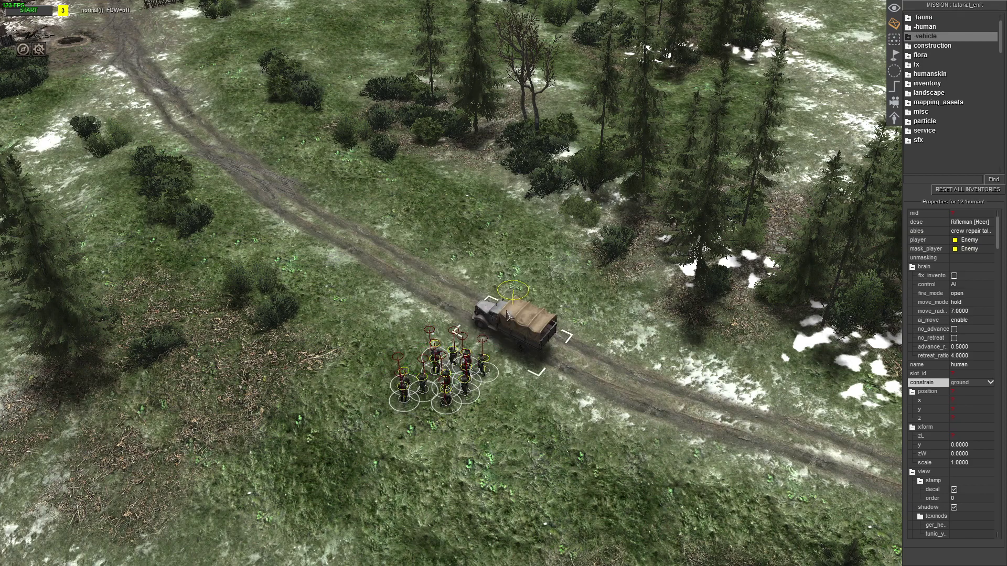
# Check the tags assigned to the Opel Blitz truck
pyautogui.click(507, 314)
pyautogui.hotkey('ctrl', 't')
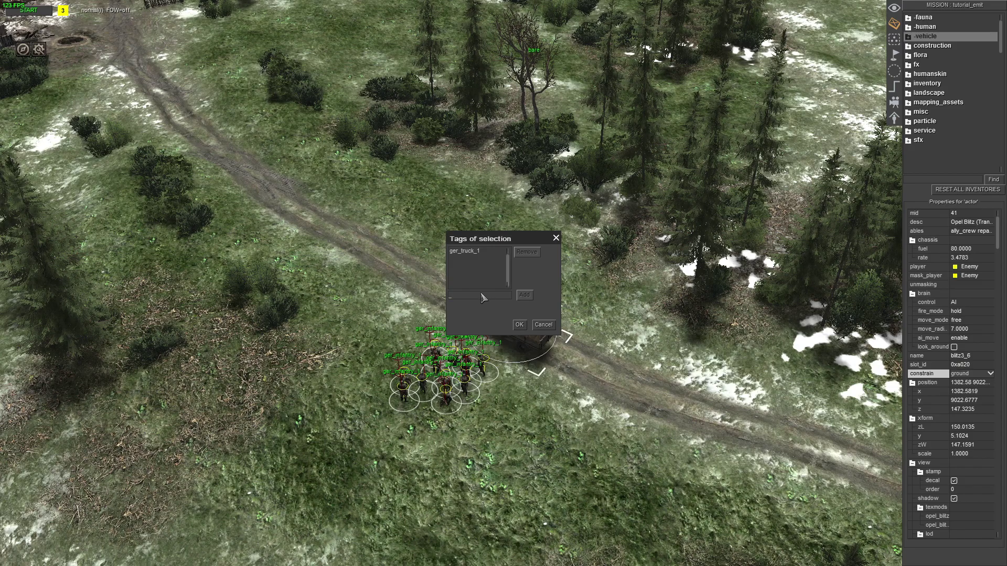
pyautogui.press('Escape')
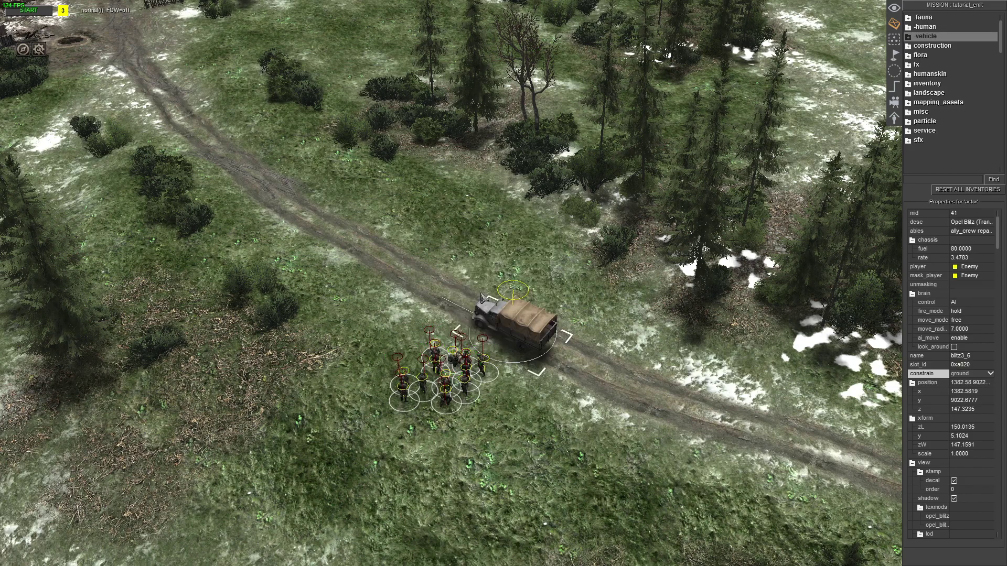
pyautogui.press('Escape')
# Create a new waypoint group named ger_vehicle
pyautogui.moveTo(480, 294); pyautogui.dragTo(594, 308, button='middle')
pyautogui.press('Right')
pyautogui.press('Down')
pyautogui.press('Up')
pyautogui.click(895, 87)
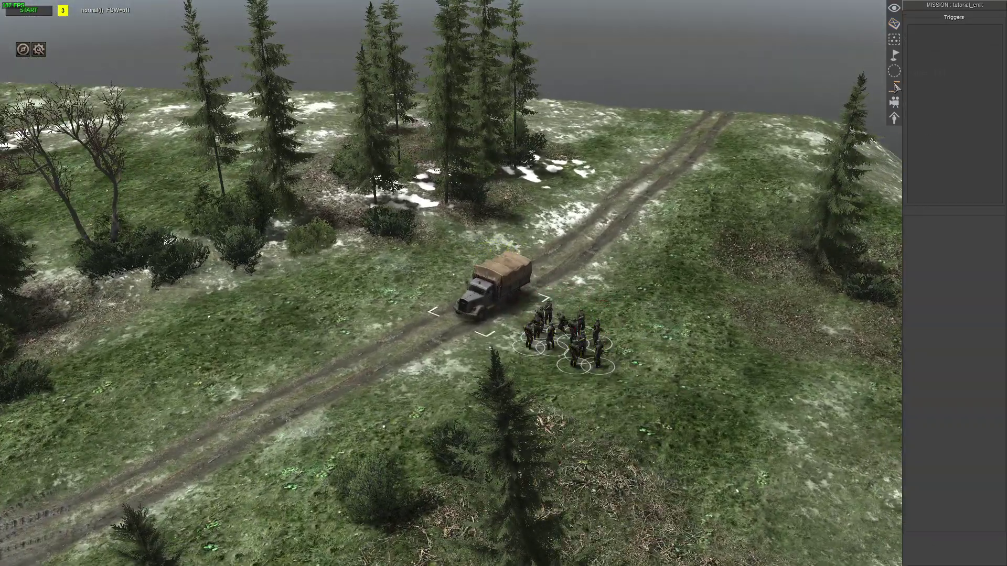
pyautogui.click(898, 54)
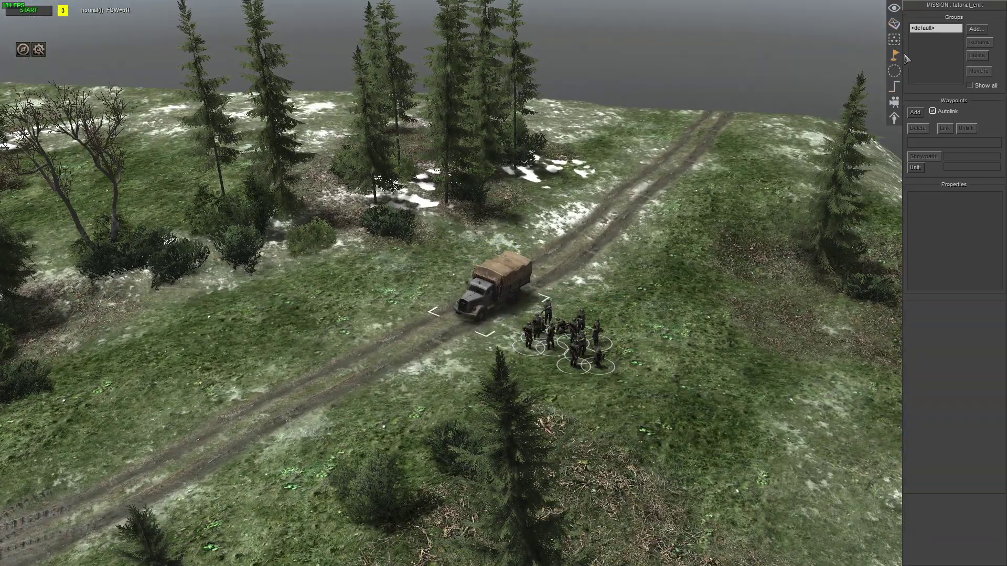
pyautogui.click(977, 30)
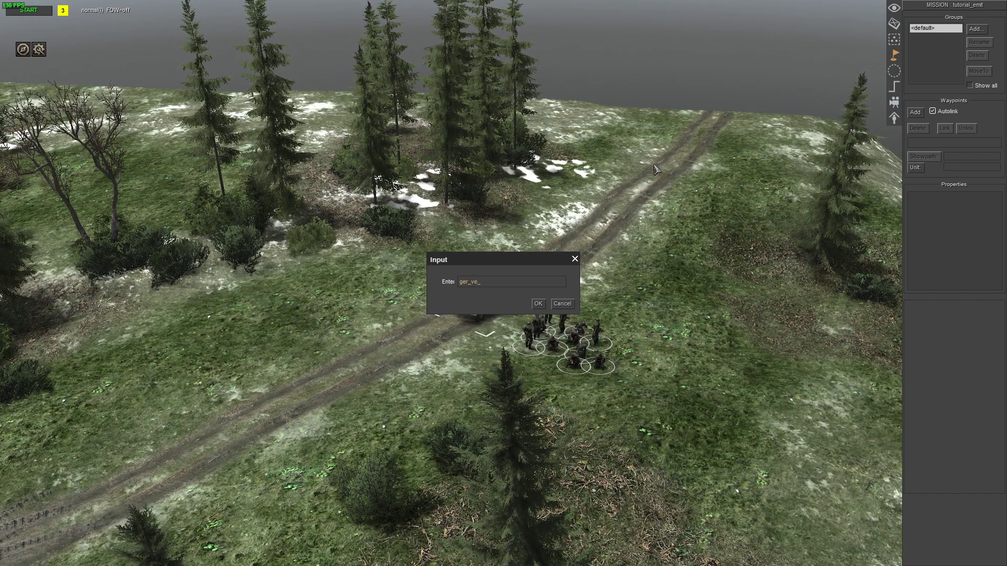
pyautogui.write('ger_vehicle')
pyautogui.press('Return')
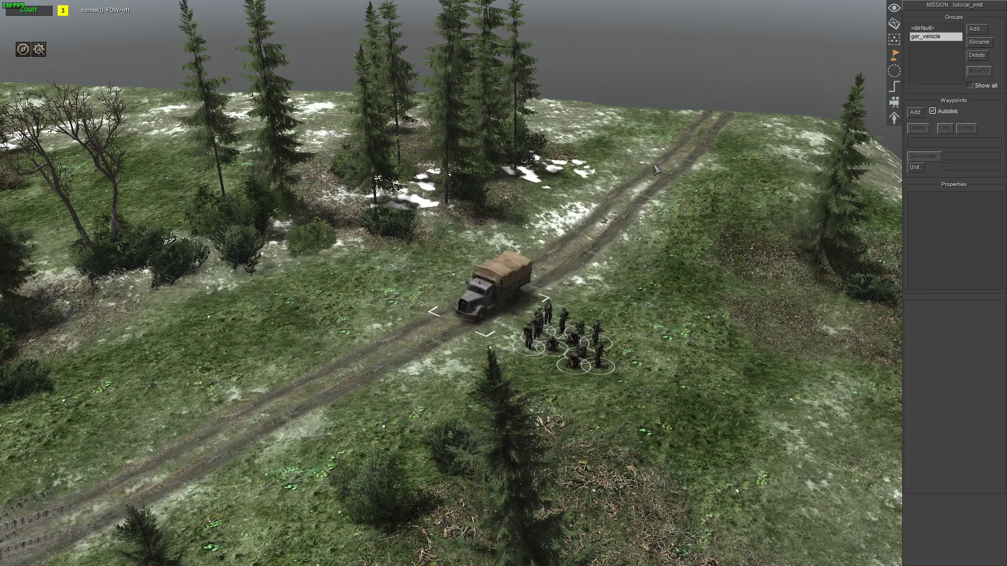
# Place the group's first waypoint on the road behind the truck, near the map edge, with autolink enabled
pyautogui.click(916, 112)
pyautogui.click(704, 121)
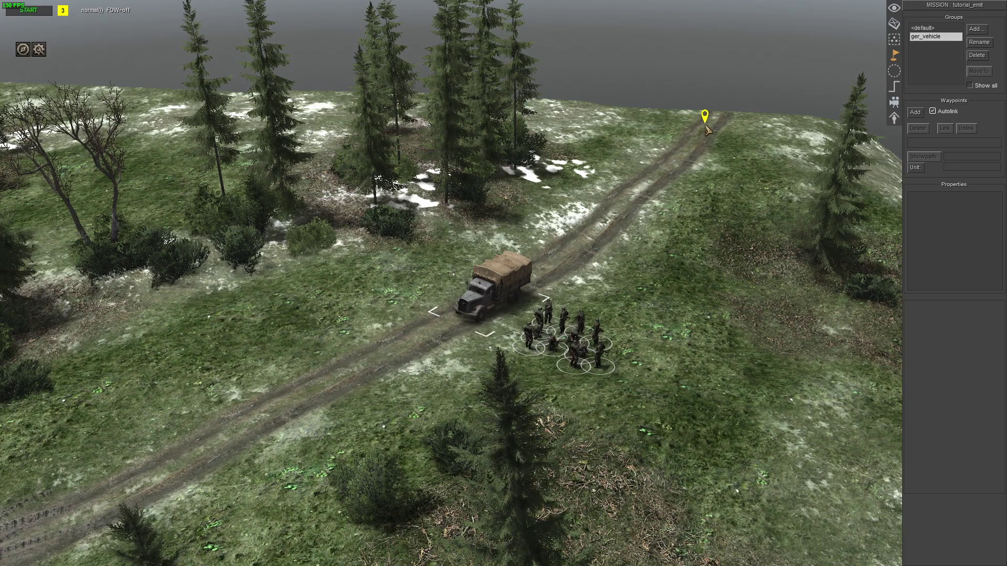
pyautogui.click(704, 117)
pyautogui.click(918, 116)
pyautogui.scroll(-3, 757, 440)
pyautogui.moveTo(757, 440)
pyautogui.mouseDown(button='middle')
pyautogui.moveTo(371, 304)
pyautogui.moveTo(368, 290)
pyautogui.mouseUp(button='middle')
pyautogui.moveTo(418, 241); pyautogui.dragTo(463, 246, button='middle')
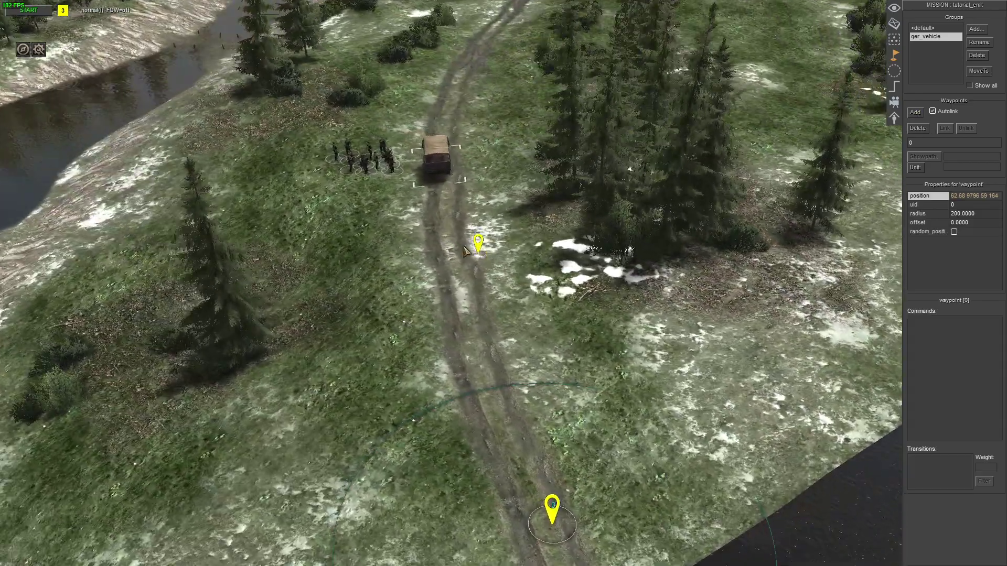
# Add three linked waypoints along the dirt road, from the truck's position to the entrance of the ruined village
pyautogui.click(445, 177)
pyautogui.press('Up')
pyautogui.moveTo(446, 175); pyautogui.dragTo(455, 171, button='middle')
pyautogui.click(414, 131)
pyautogui.press('w')
pyautogui.click(367, 194)
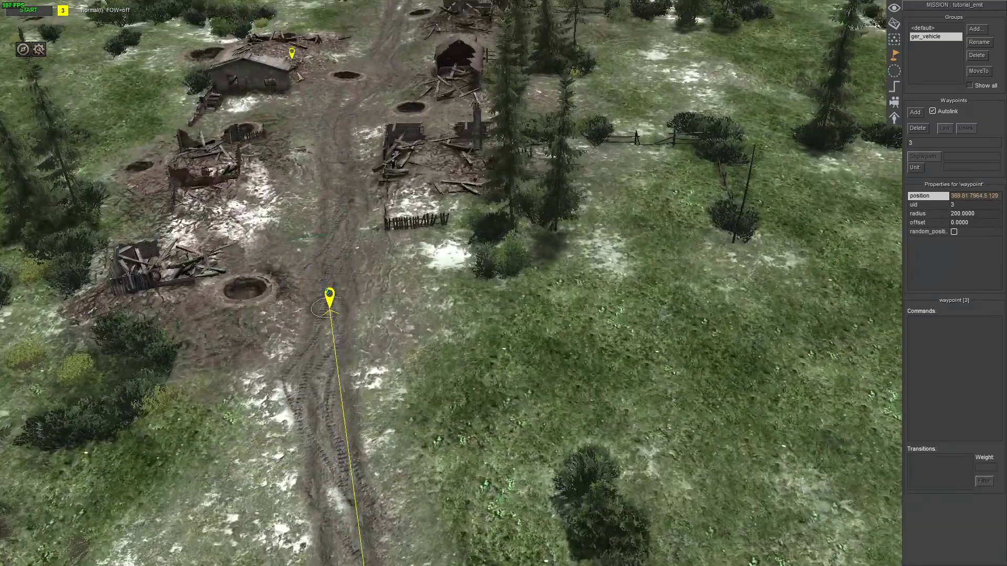
# Continue the route with four waypoints through the ruined village and past the barn with the assault gun
pyautogui.click(339, 117)
pyautogui.press('w')
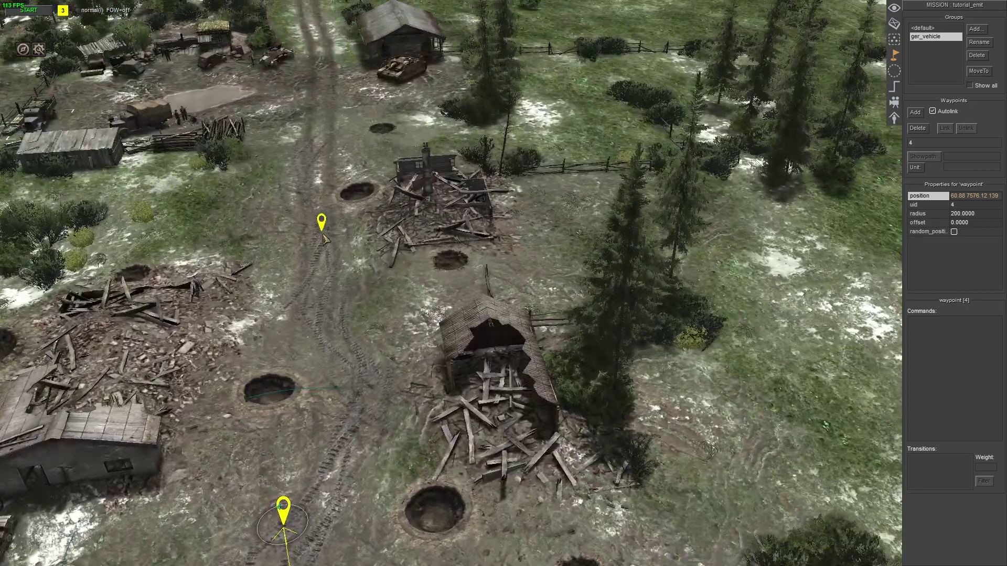
pyautogui.click(323, 328)
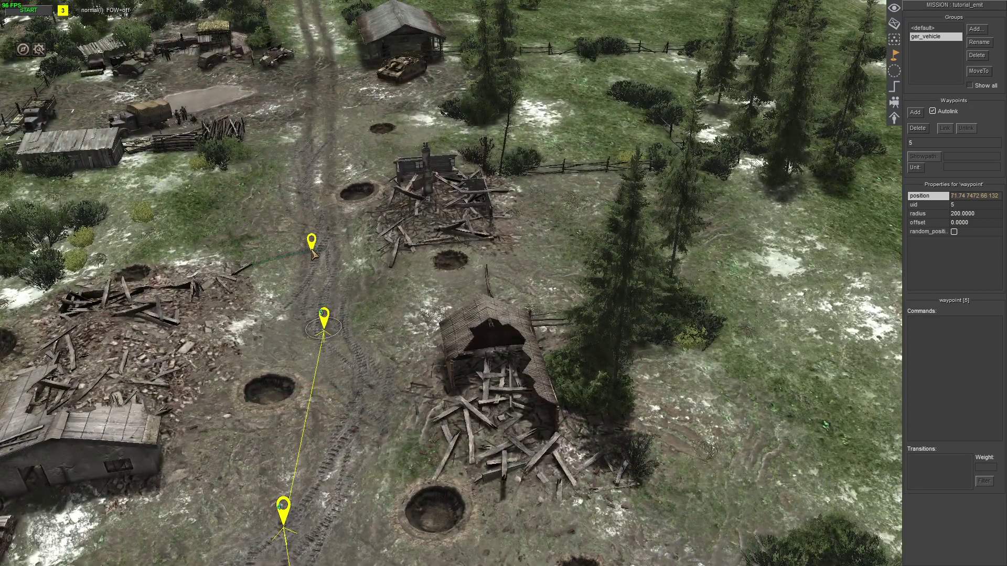
pyautogui.click(321, 111)
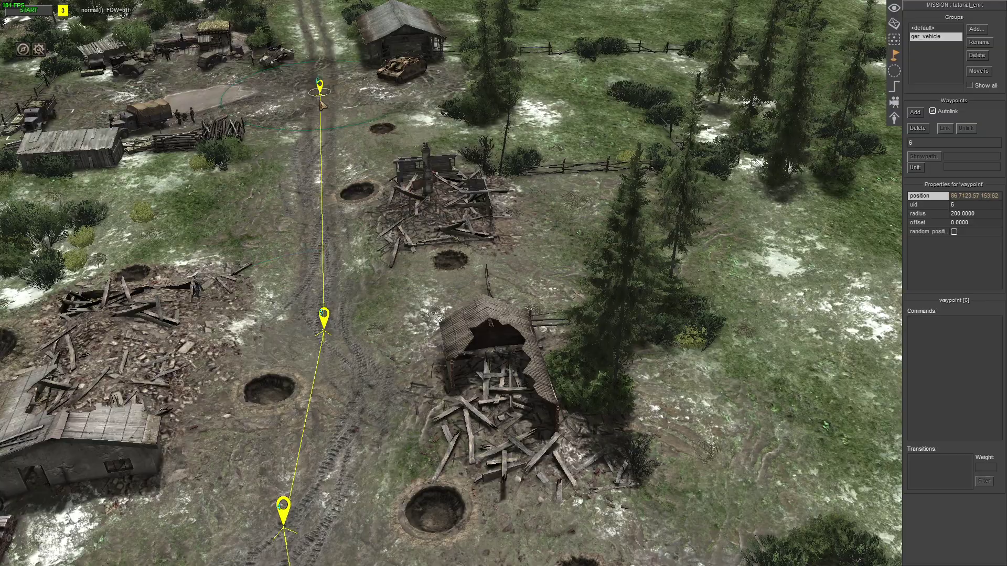
pyautogui.press('w')
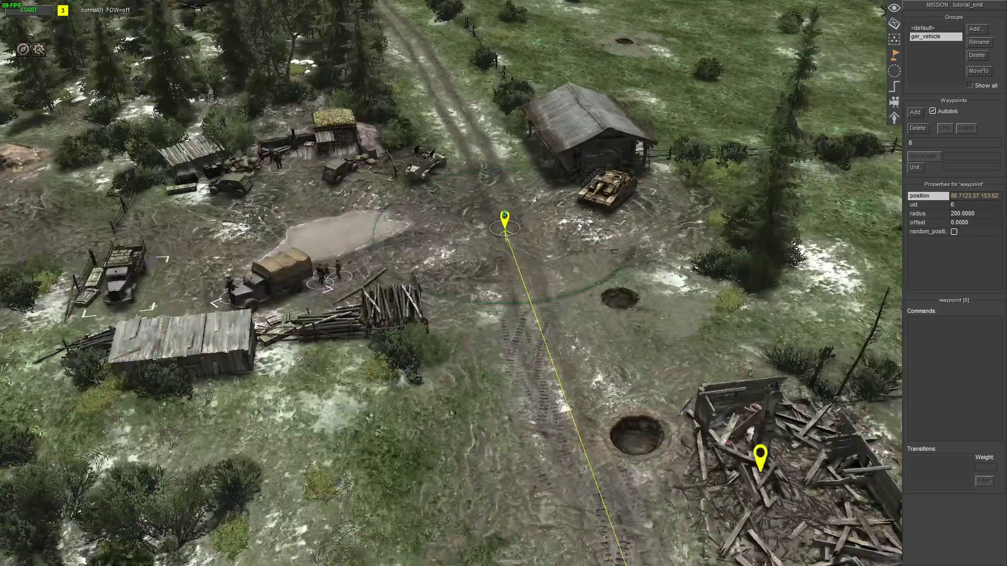
pyautogui.moveTo(697, 336); pyautogui.dragTo(503, 196, button='middle')
pyautogui.press('w')
pyautogui.click(437, 99)
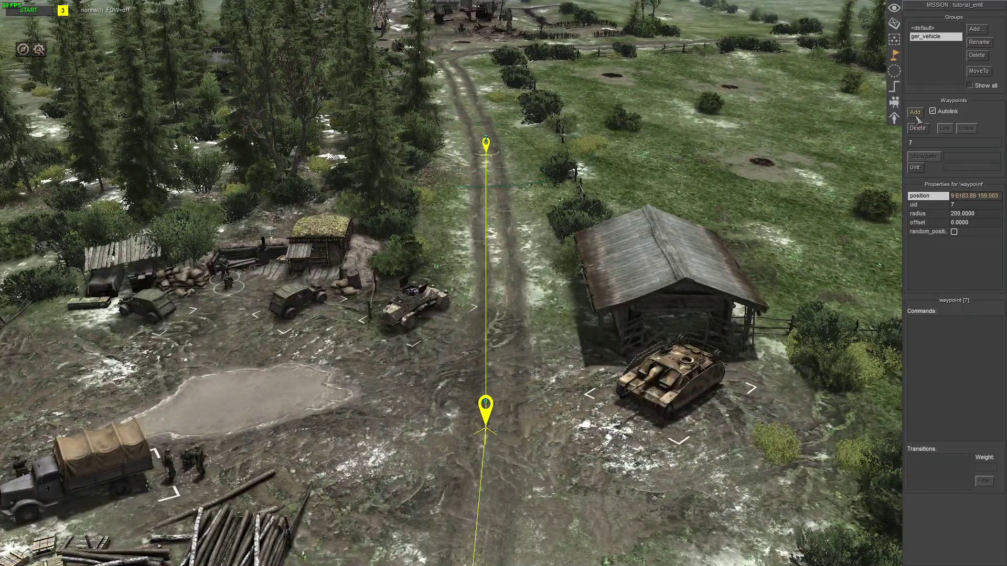
# Add four more waypoints that turn at the crossroads and follow the road to its end at the map edge
pyautogui.click(449, 58)
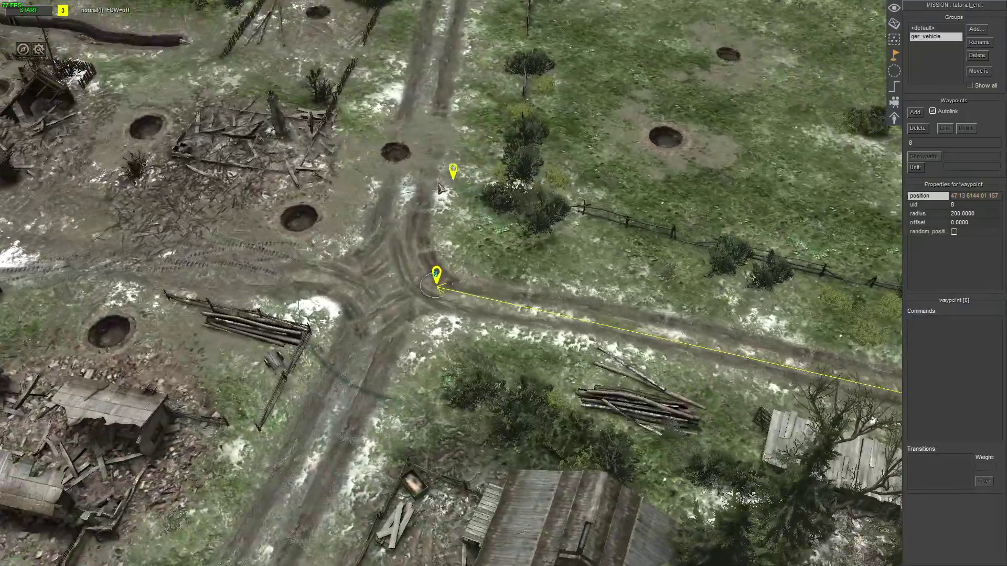
pyautogui.click(400, 193)
pyautogui.moveTo(398, 198); pyautogui.dragTo(435, 132, button='middle')
pyautogui.click(367, 34)
pyautogui.press('Up')
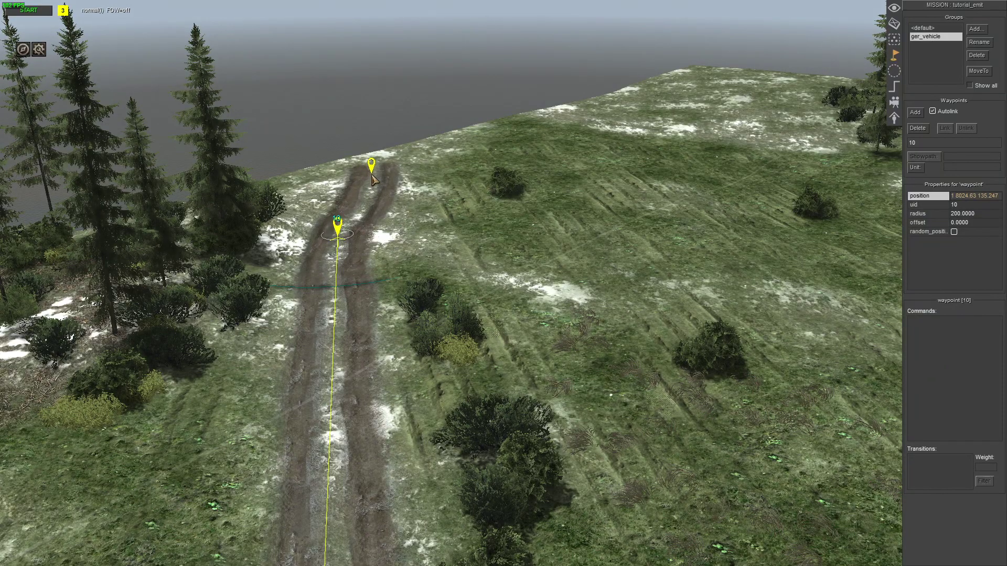
pyautogui.click(372, 178)
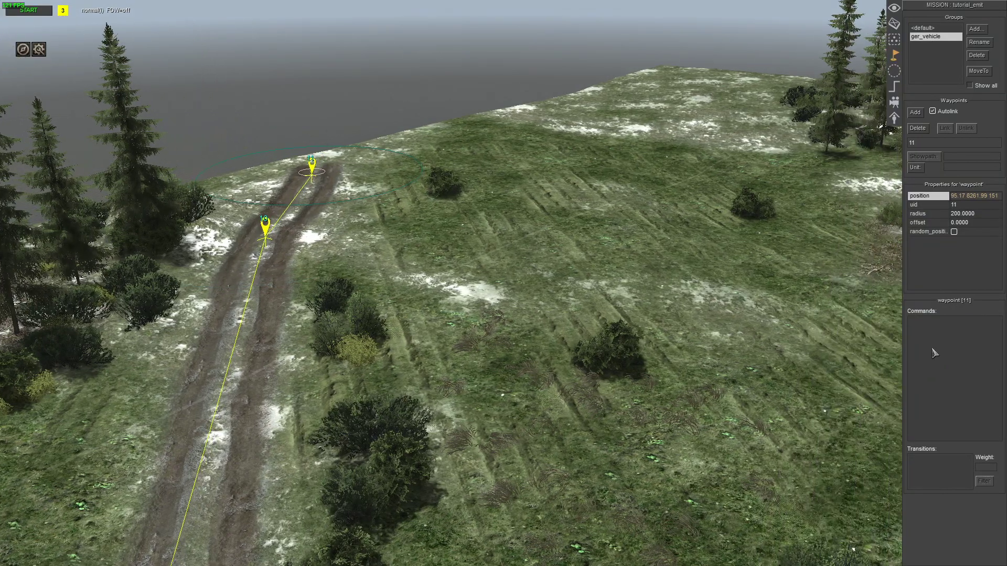
# Add a delete command to the last waypoint of the route, keeping its default selector
pyautogui.rightClick(932, 349)
pyautogui.click(944, 354)
pyautogui.doubleClick(463, 313)
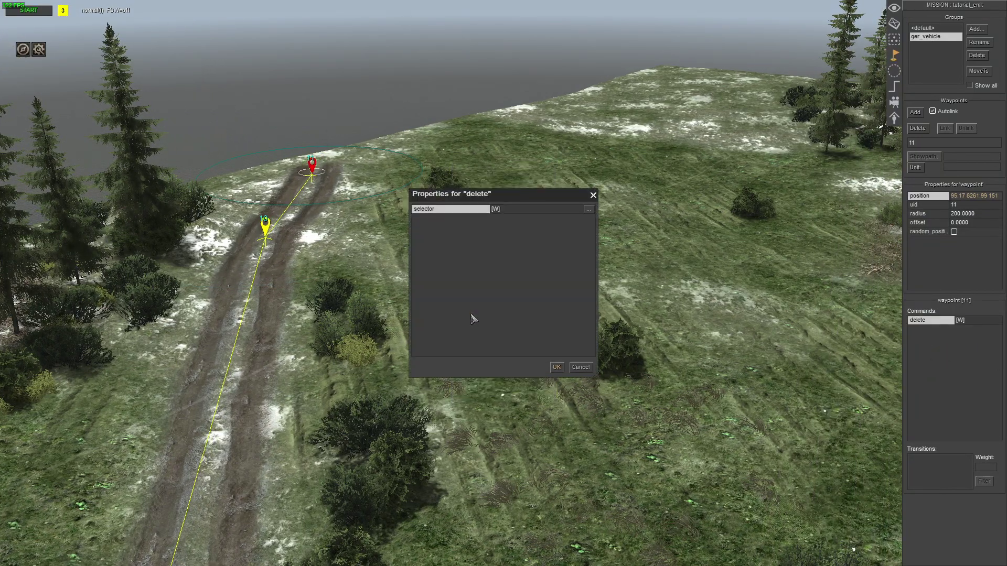
pyautogui.click(557, 367)
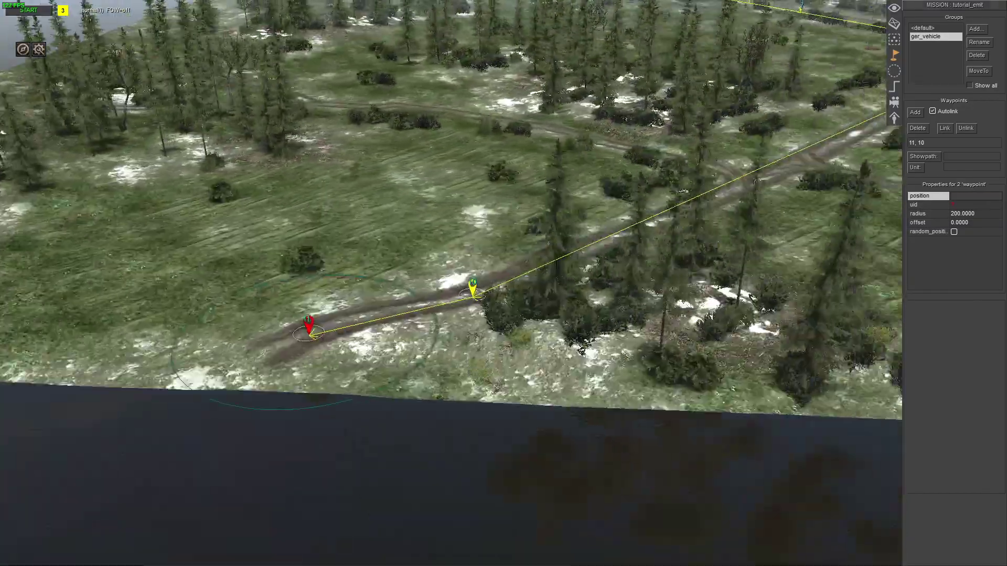
# Select all twelve waypoints of the ger_vehicle route and set their radius to 50
pyautogui.press('Up')
pyautogui.moveTo(679, 488); pyautogui.dragTo(645, 128, button='middle')
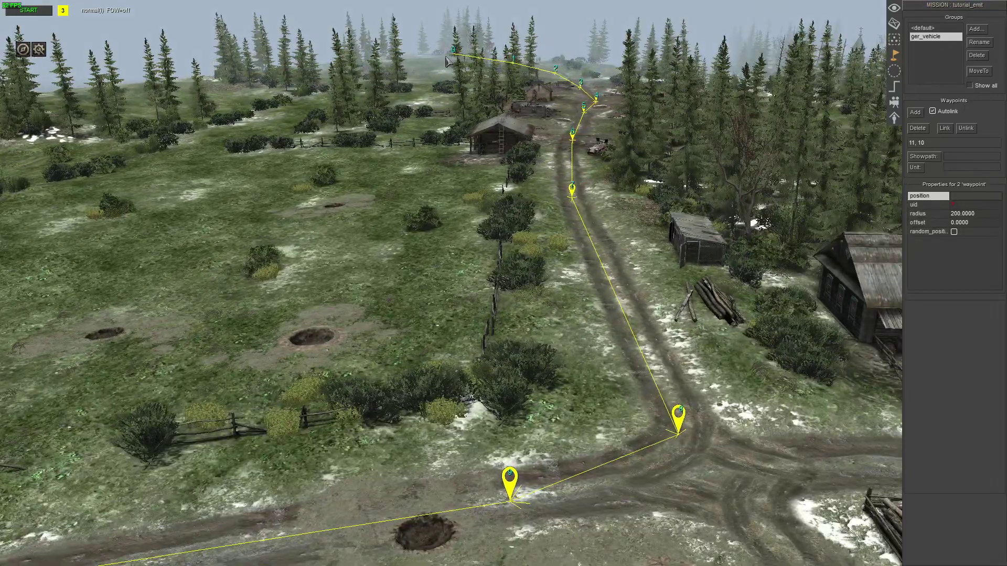
pyautogui.keyDown('shift'); pyautogui.moveTo(433, 35); pyautogui.dragTo(706, 524); pyautogui.keyUp('shift')
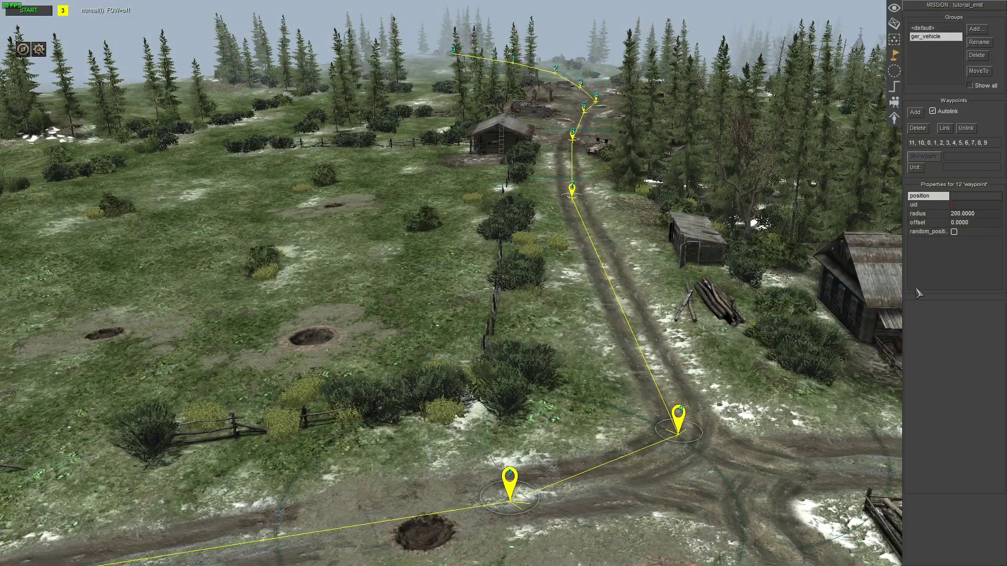
pyautogui.click(981, 215)
pyautogui.write('50')
pyautogui.press('Return')
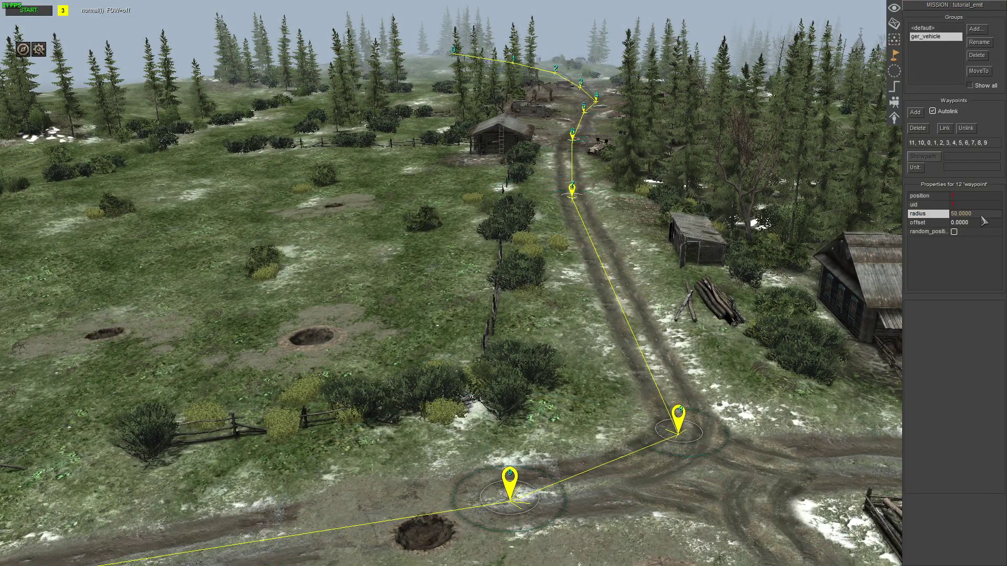
pyautogui.click(501, 324)
# Create a new mission trigger named ger_emit
pyautogui.scroll(-3, 808, 277)
pyautogui.moveTo(547, 3)
pyautogui.moveTo(716, 231); pyautogui.dragTo(472, 265, button='middle')
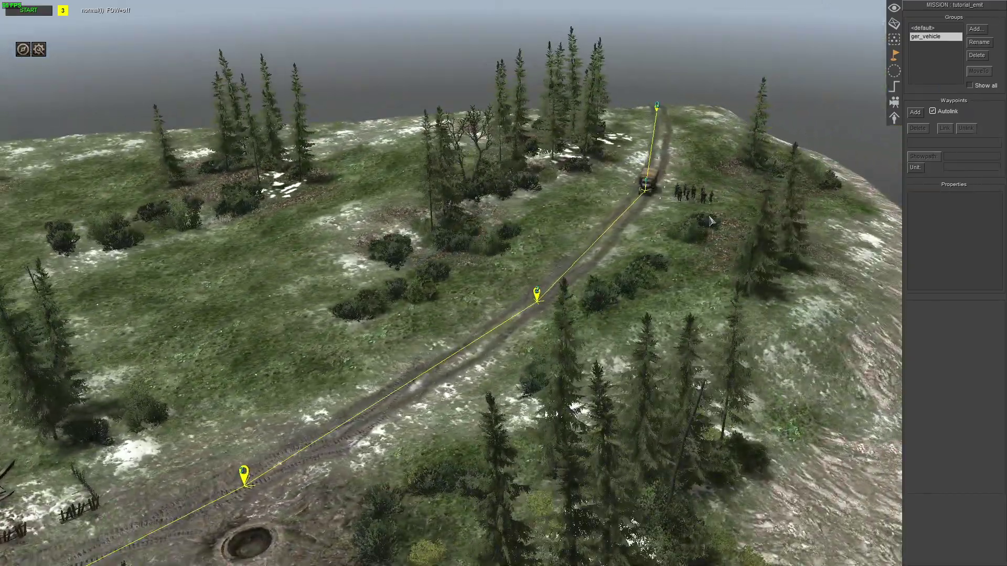
pyautogui.click(894, 86)
pyautogui.click(912, 29)
pyautogui.rightClick(956, 86)
pyautogui.click(963, 85)
pyautogui.write('ger_emit_')
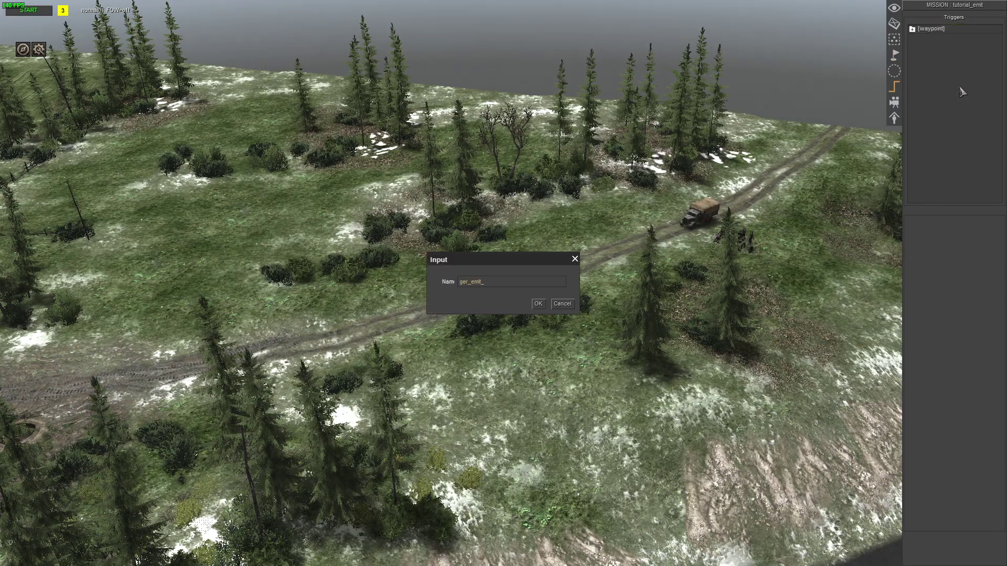
pyautogui.press('Return')
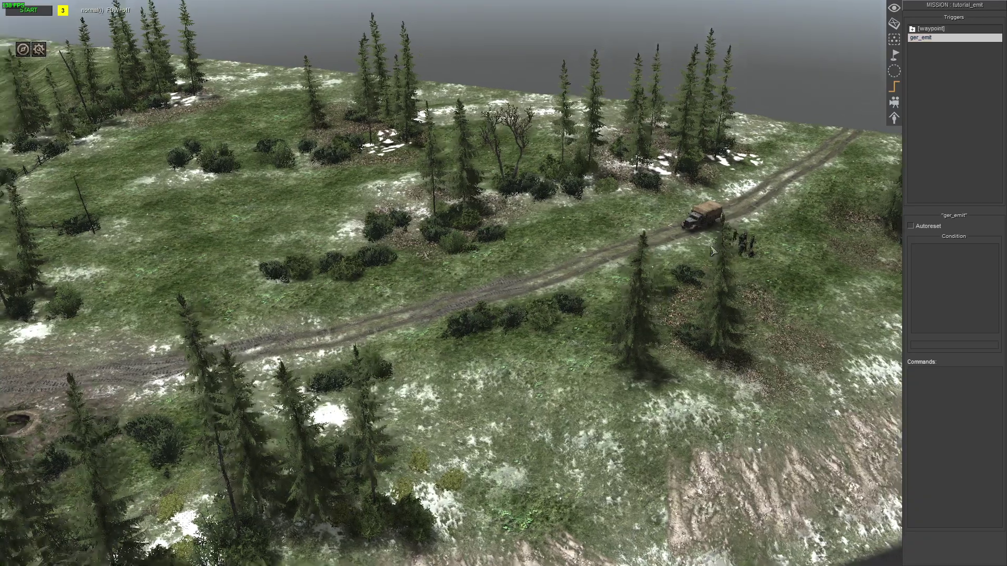
# Add a delay command with a time of 5 to the ger_emit trigger
pyautogui.moveTo(711, 246); pyautogui.dragTo(551, 351, button='middle')
pyautogui.click(929, 38)
pyautogui.scroll(4, 535, 326)
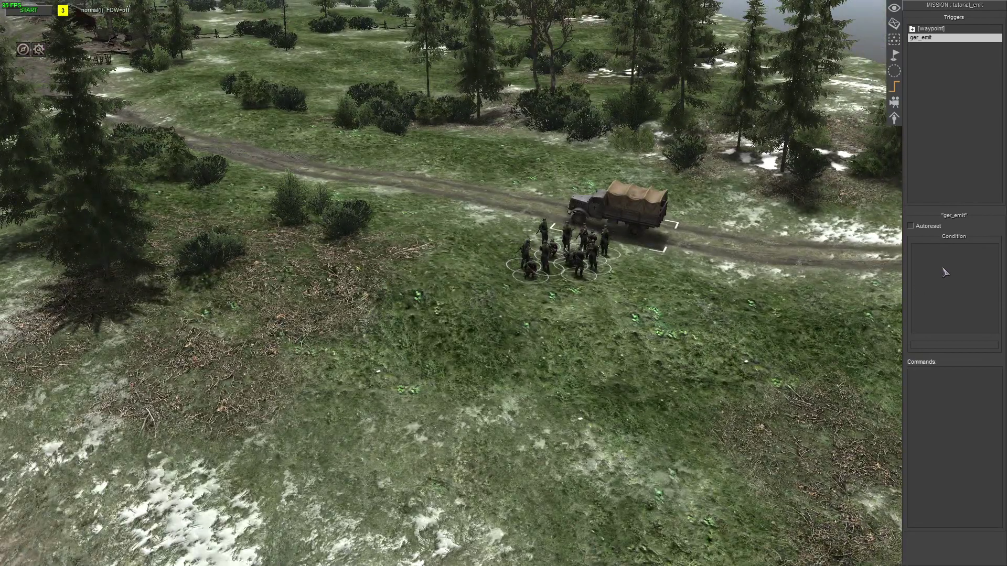
pyautogui.rightClick(932, 386)
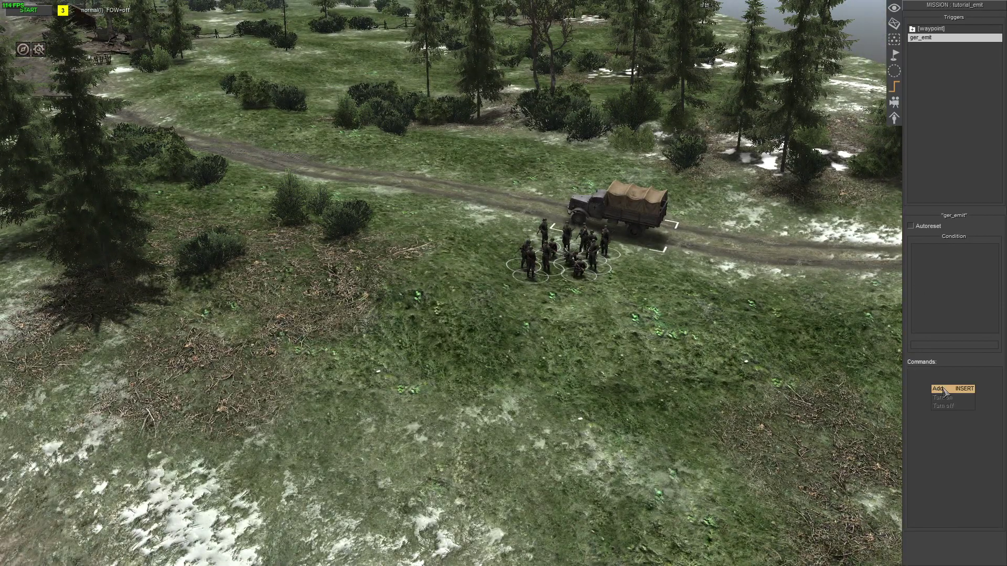
pyautogui.click(943, 389)
pyautogui.doubleClick(473, 302)
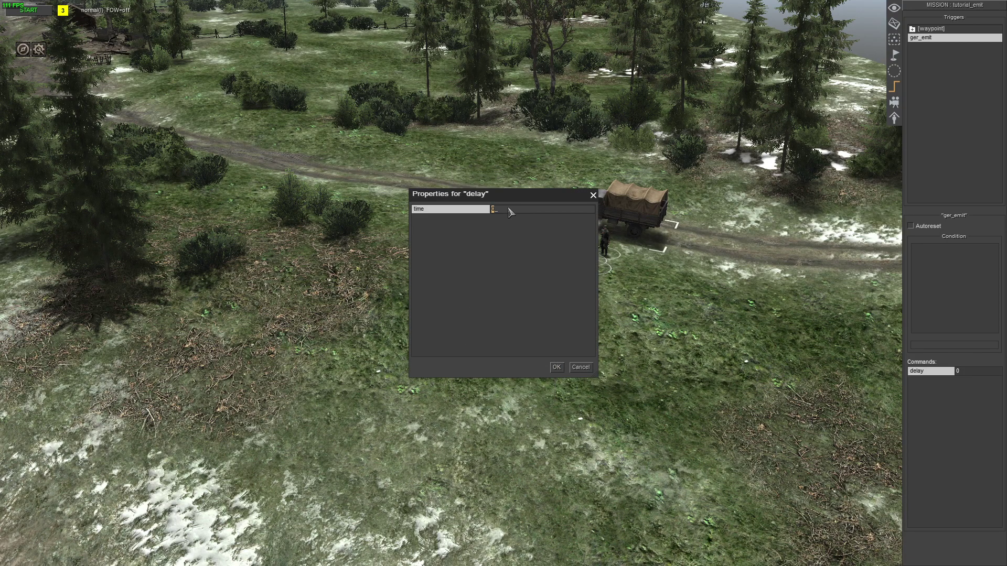
pyautogui.write('5')
pyautogui.press('Return')
# Add an actor_to_waypoint command to the trigger with clone enabled and approach set to safe teleport & rotate
pyautogui.moveTo(508, 207); pyautogui.dragTo(719, 356, button='middle')
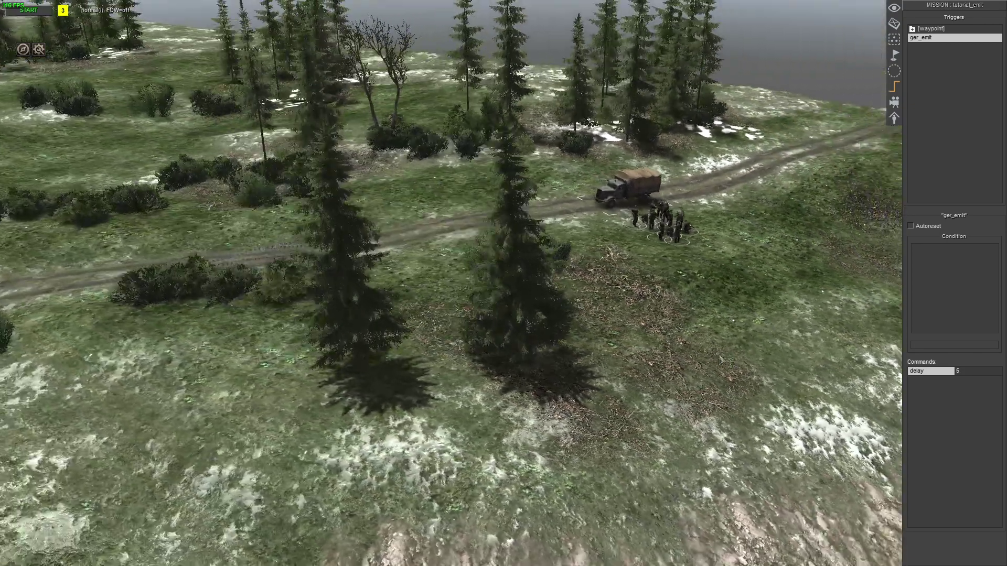
pyautogui.rightClick(928, 391)
pyautogui.click(941, 394)
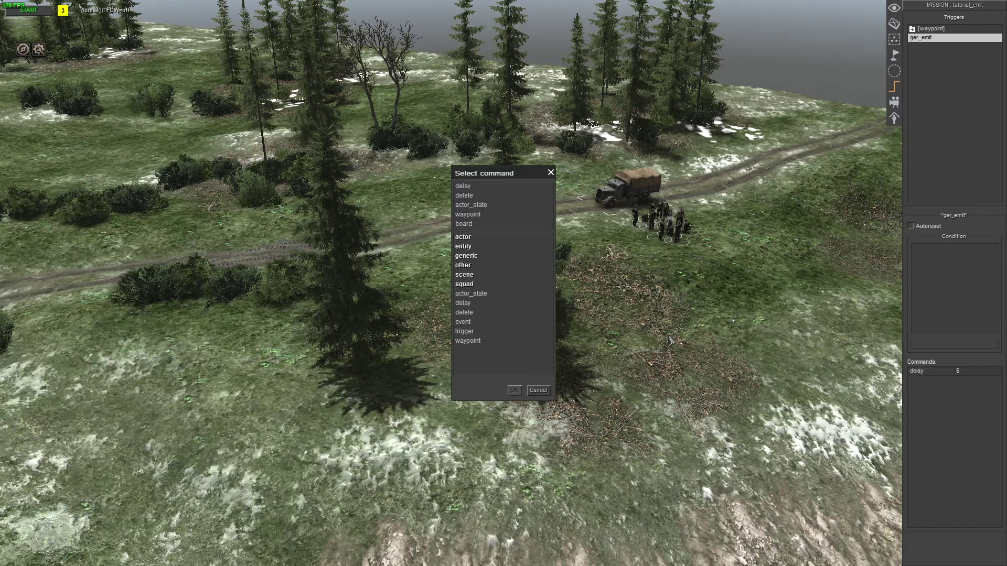
pyautogui.doubleClick(464, 265)
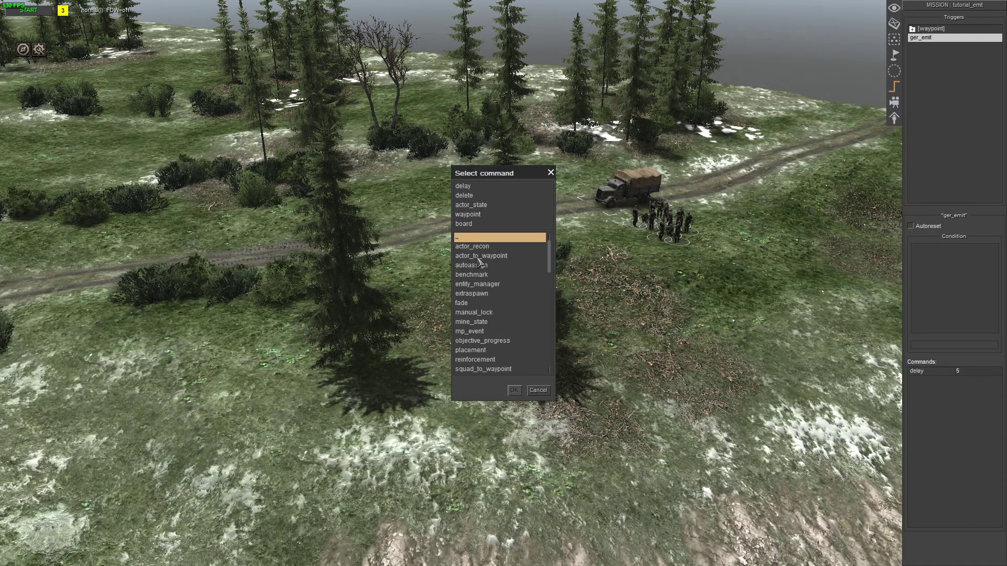
pyautogui.doubleClick(479, 257)
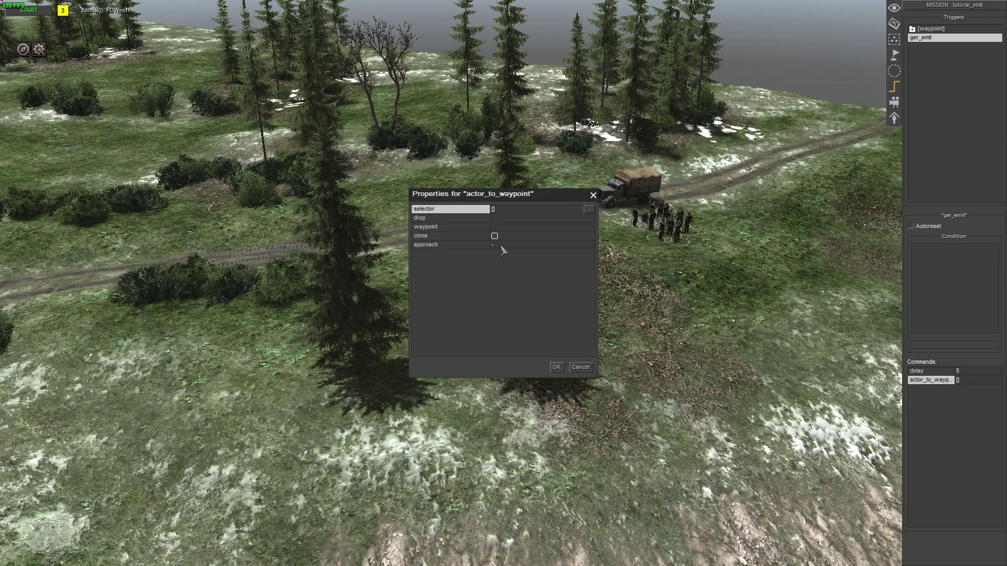
pyautogui.click(501, 246)
pyautogui.click(517, 294)
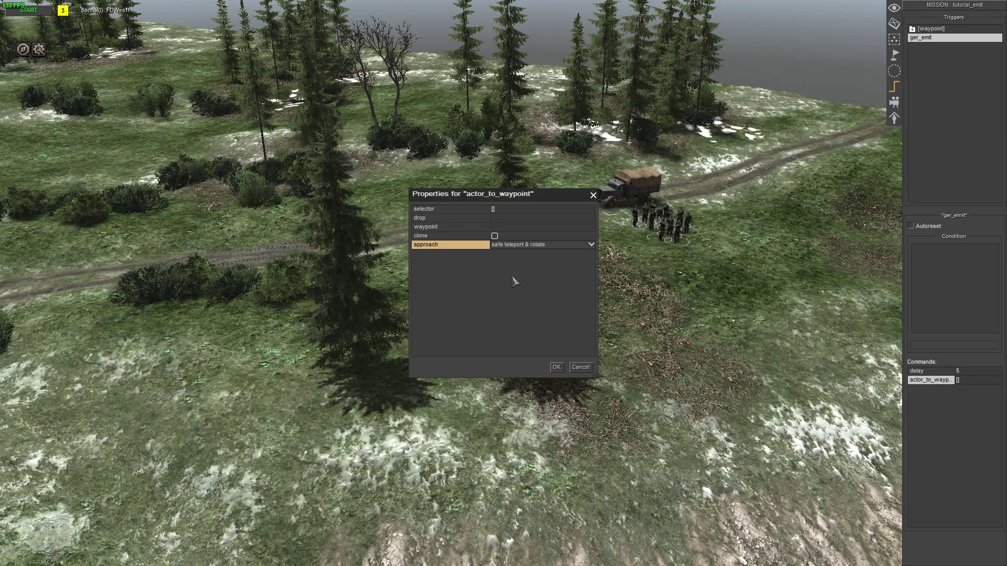
pyautogui.click(494, 236)
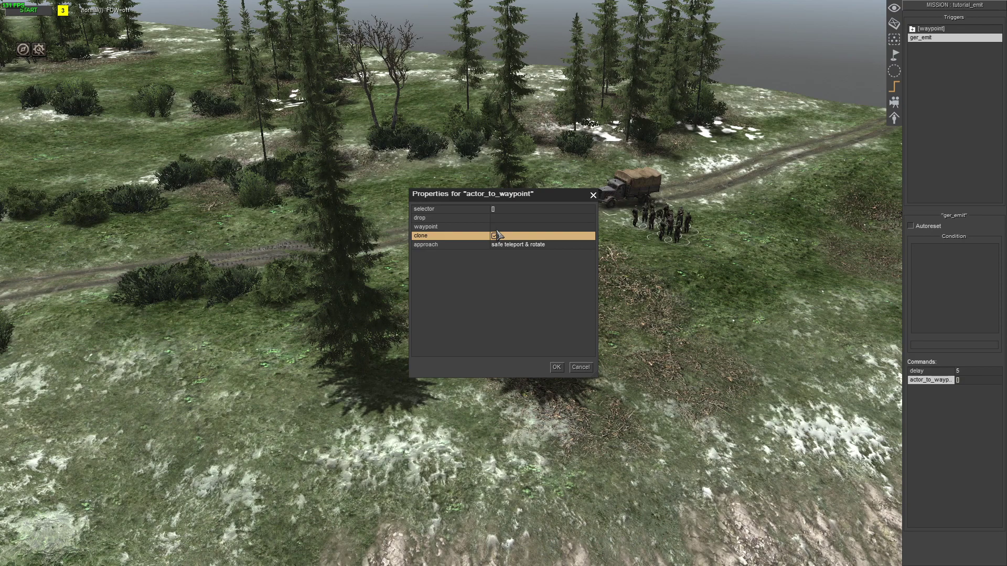
# Set the actor_to_waypoint command's waypoint to 0 and its selector tag to ger_truck_1
pyautogui.click(503, 229)
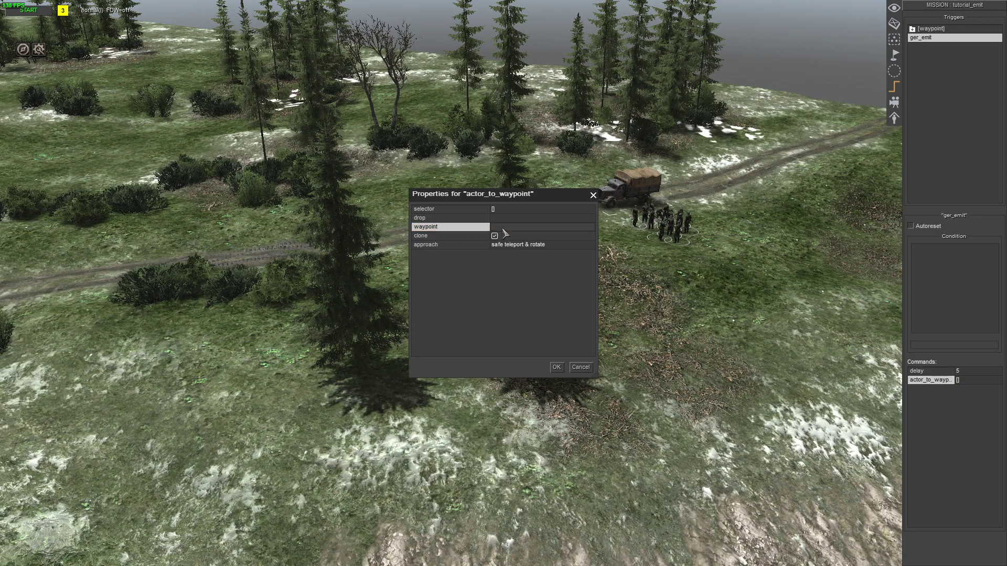
pyautogui.click(504, 210)
pyautogui.click(519, 245)
pyautogui.click(591, 244)
pyautogui.click(529, 269)
pyautogui.click(557, 367)
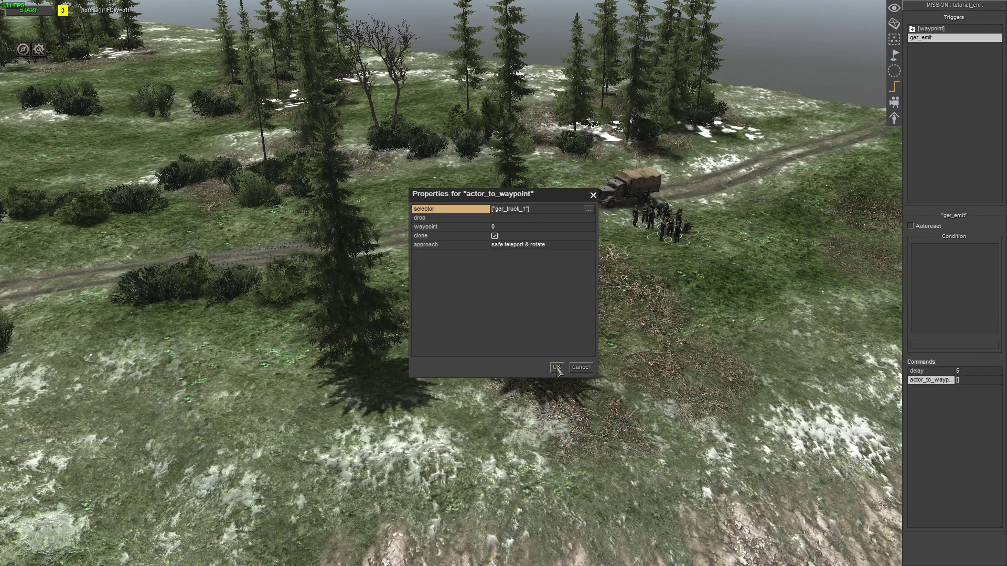
pyautogui.click(557, 367)
# Add an actor_state command to the trigger with its selector tag set to ger_truck_1
pyautogui.rightClick(944, 398)
pyautogui.click(949, 399)
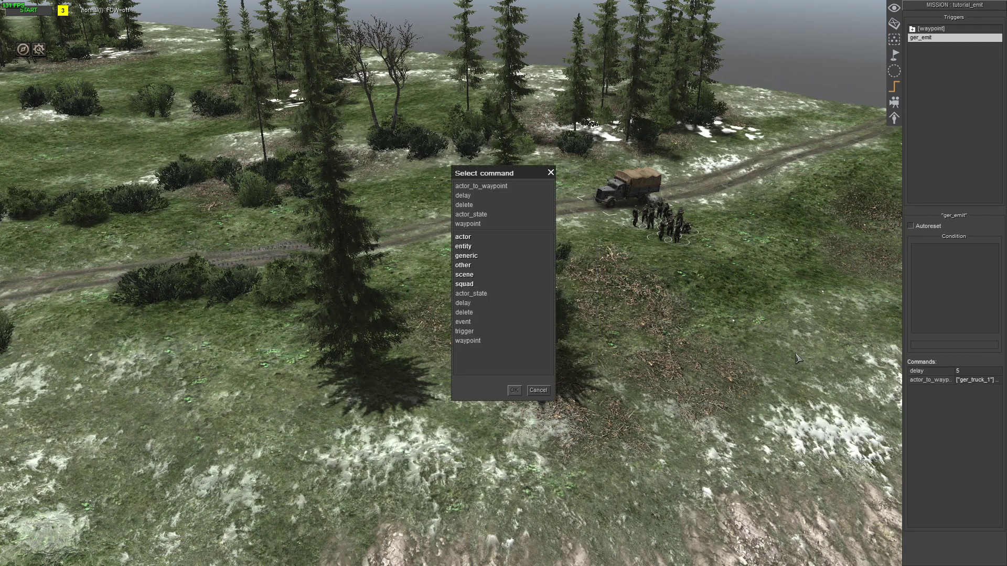
pyautogui.doubleClick(471, 294)
pyautogui.doubleClick(505, 212)
pyautogui.click(513, 245)
pyautogui.click(589, 245)
pyautogui.click(517, 270)
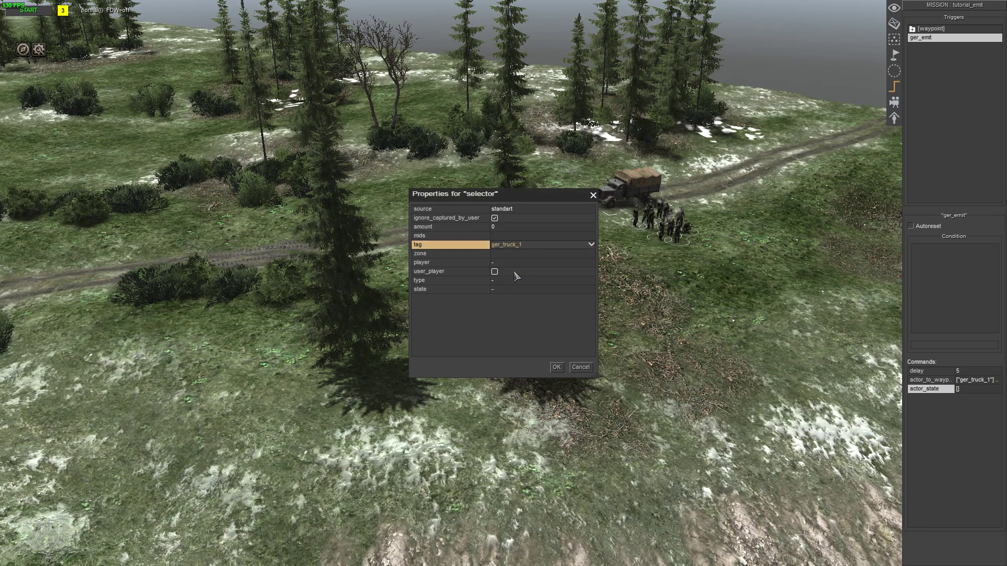
pyautogui.click(556, 367)
# Set the truck's actor_state movement to normal speed, with speed_kph and max_speed_kph both at 25
pyautogui.click(502, 262)
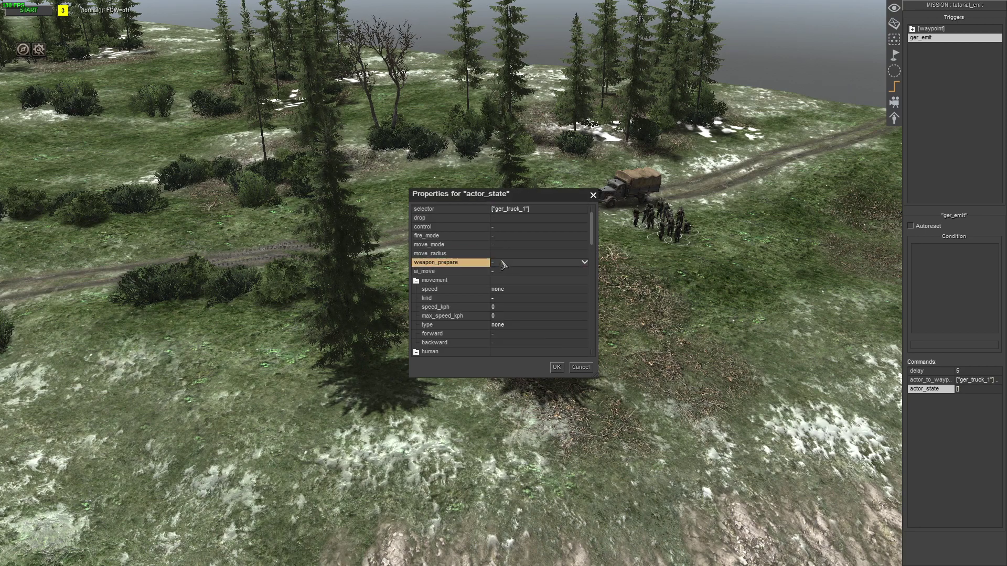
pyautogui.click(502, 289)
pyautogui.click(502, 289)
pyautogui.click(504, 316)
pyautogui.click(500, 309)
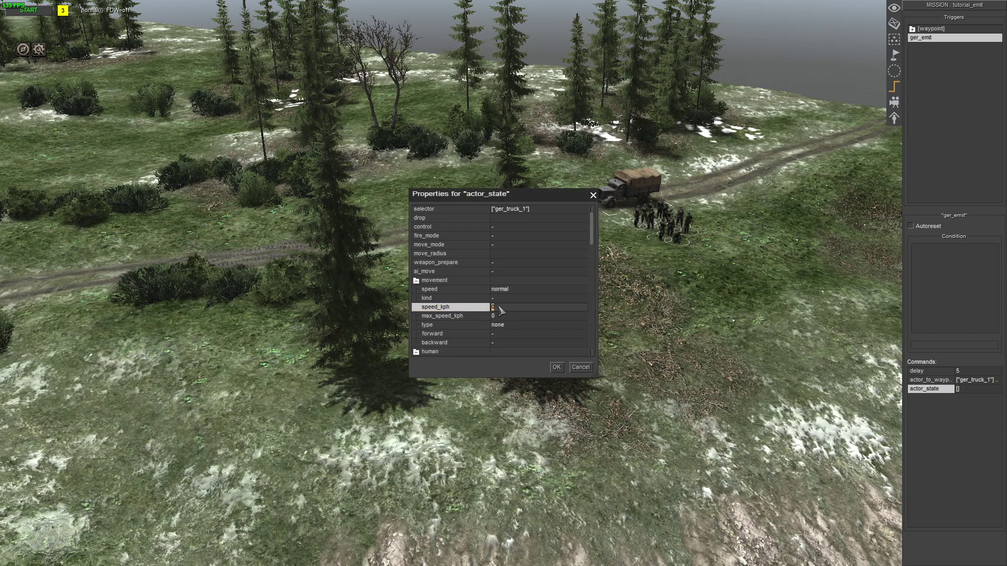
pyautogui.write('25')
pyautogui.click(505, 316)
pyautogui.write('25')
pyautogui.click(556, 367)
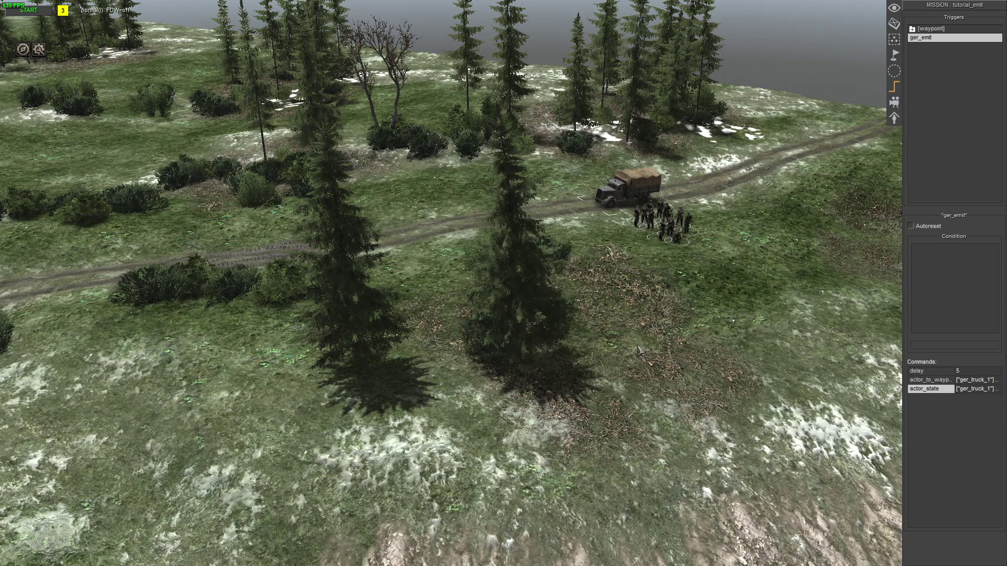
# Add a waypoint command with the suspend action to waypoint 6 beside the barn with the assault gun
pyautogui.scroll(-3, 778, 381)
pyautogui.moveTo(751, 388); pyautogui.dragTo(812, 190, button='middle')
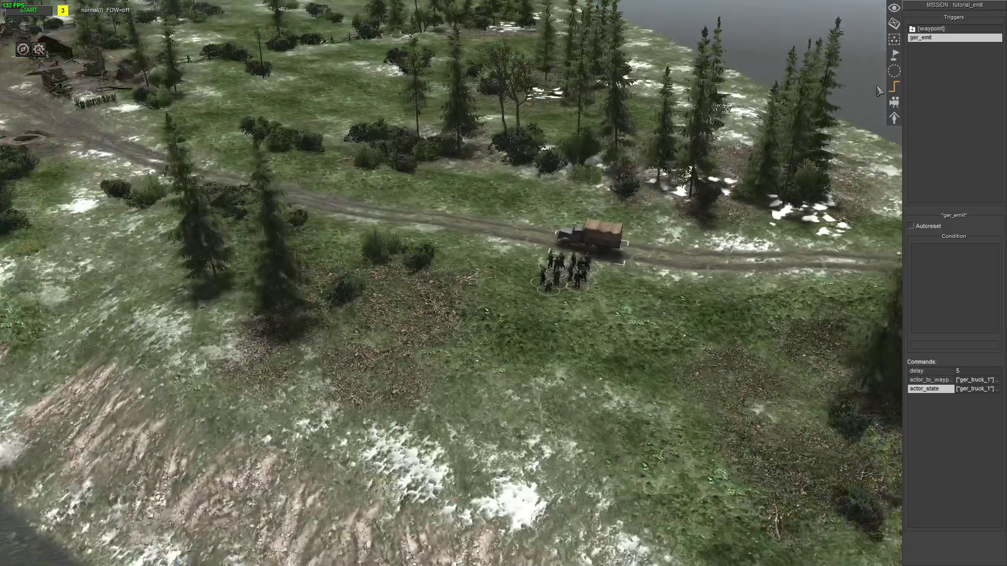
pyautogui.click(894, 86)
pyautogui.moveTo(723, 372); pyautogui.dragTo(527, 281, button='middle')
pyautogui.press('Up')
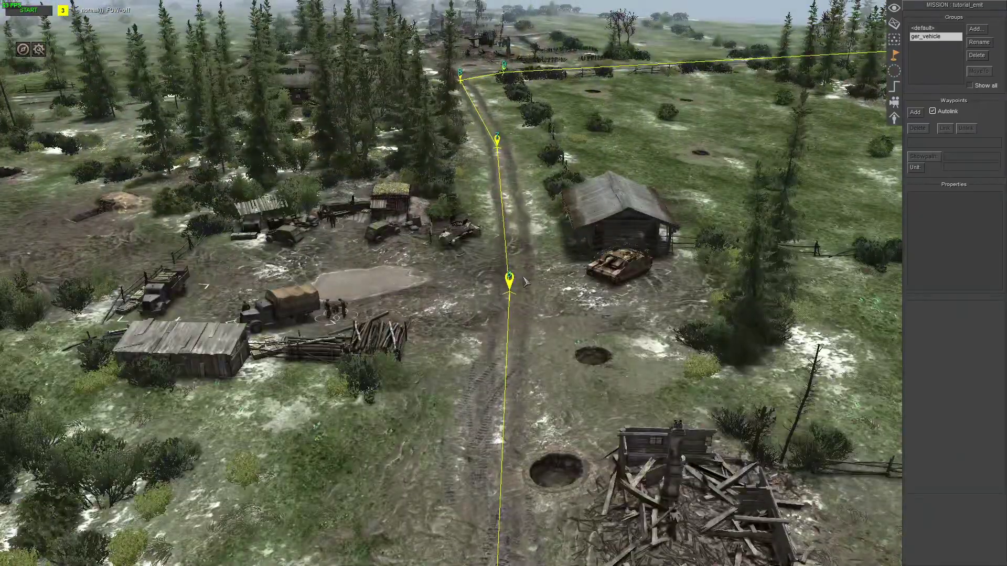
pyautogui.click(527, 282)
pyautogui.scroll(3, 527, 282)
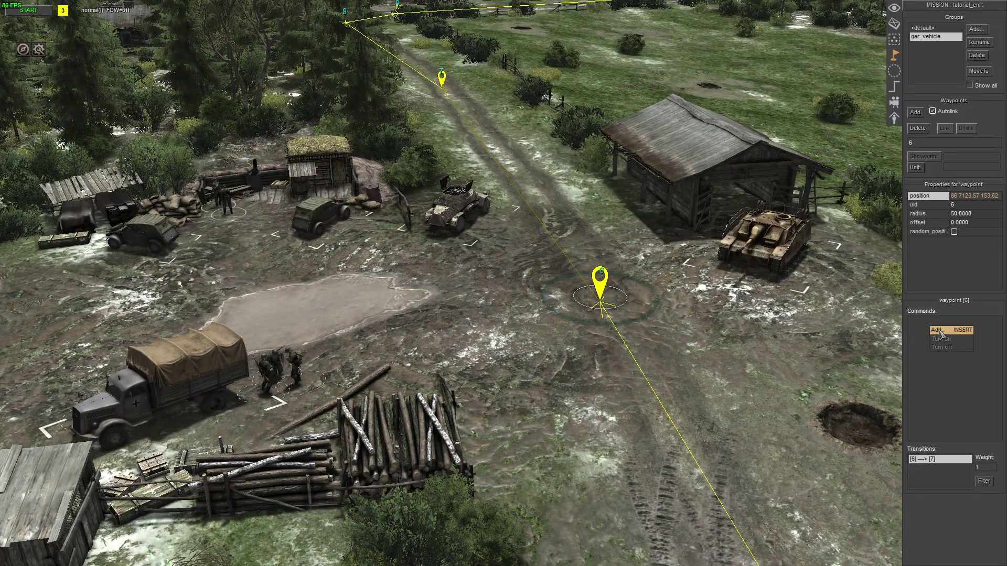
pyautogui.doubleClick(943, 334)
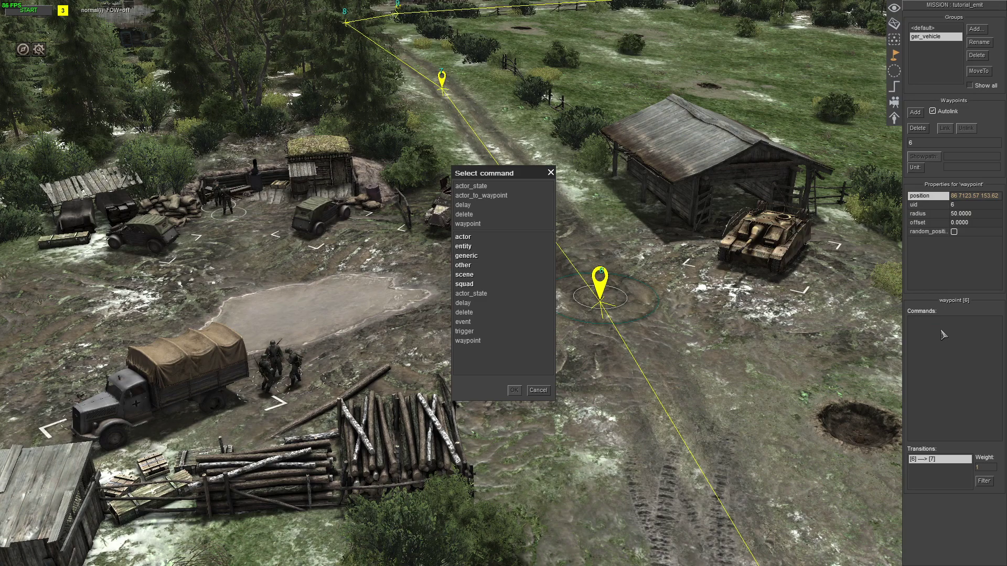
pyautogui.doubleClick(473, 341)
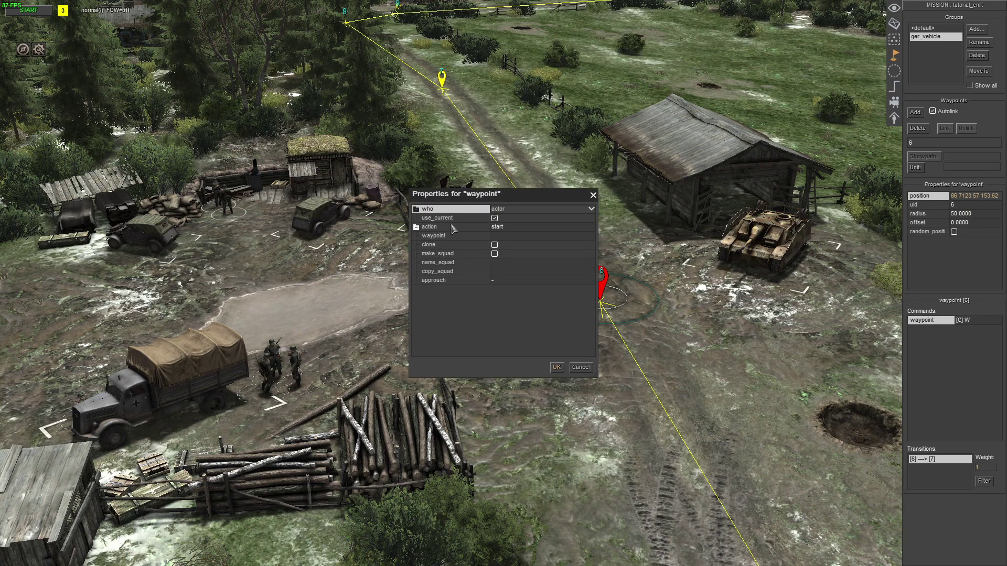
pyautogui.click(428, 229)
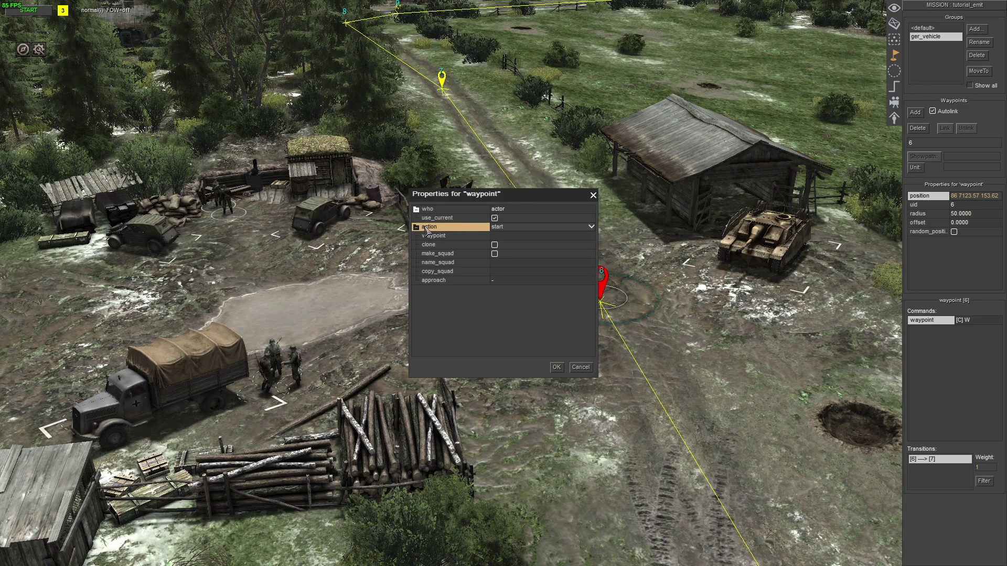
pyautogui.click(512, 231)
pyautogui.click(511, 236)
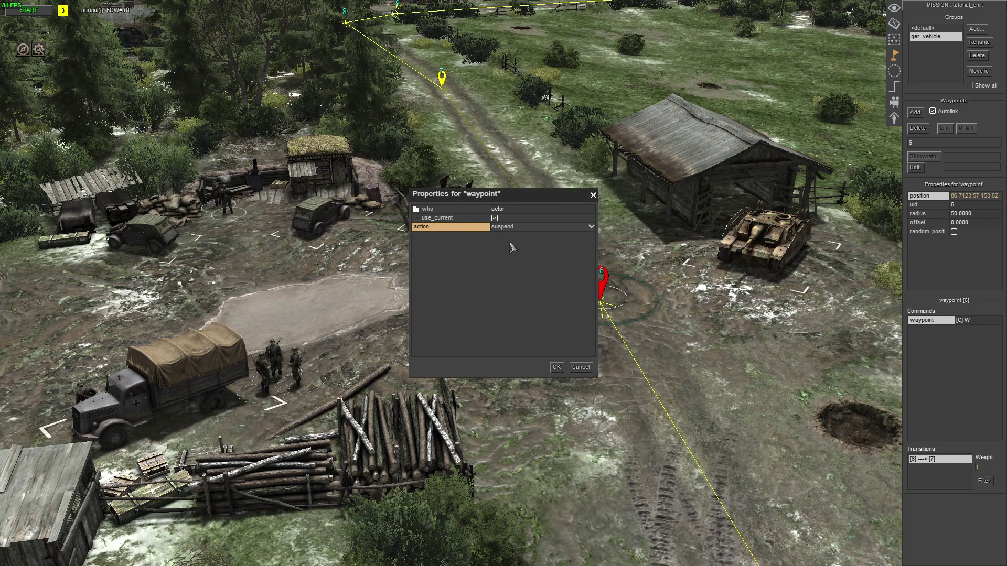
pyautogui.click(556, 367)
# Add a delay command with a time of 1 to waypoint 6
pyautogui.doubleClick(936, 344)
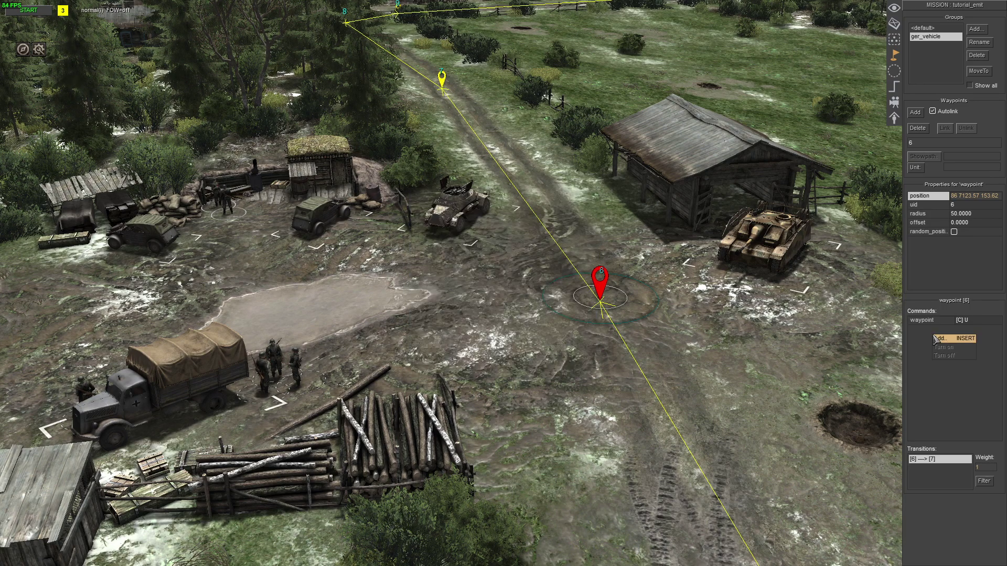
pyautogui.doubleClick(471, 303)
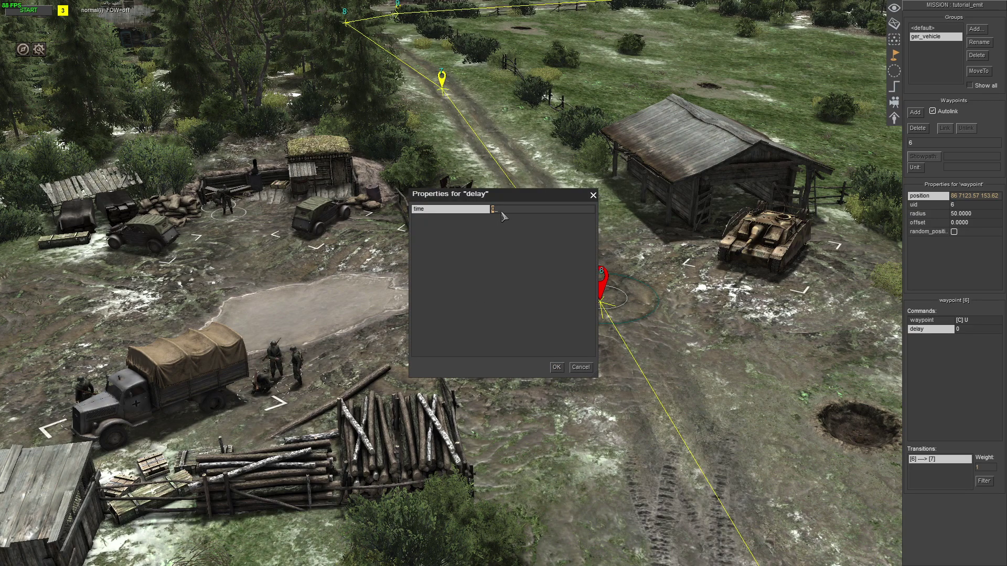
pyautogui.write('1')
pyautogui.press('Return')
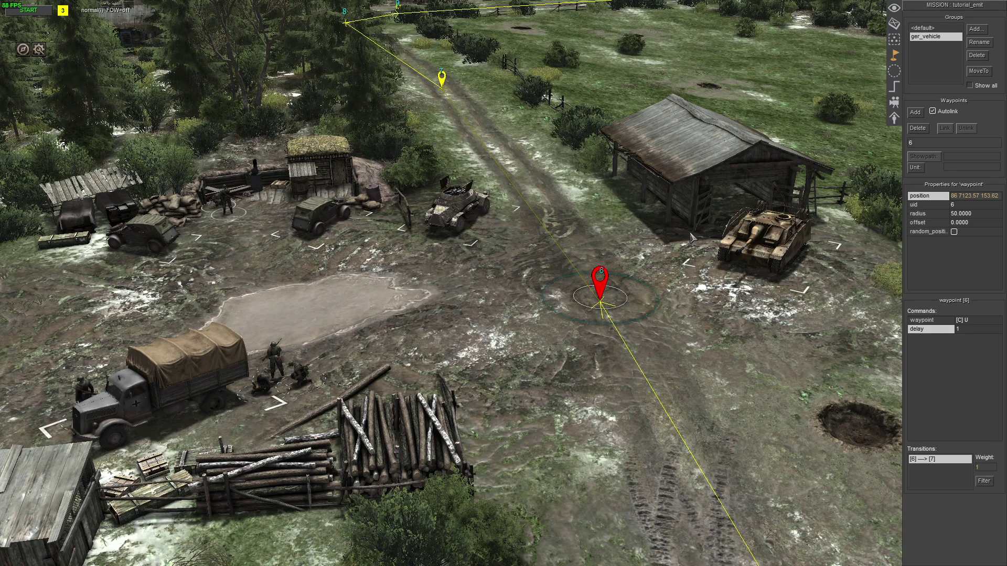
# Add an emit command to waypoint 6 with waypoint as its selector source
pyautogui.rightClick(940, 362)
pyautogui.click(952, 363)
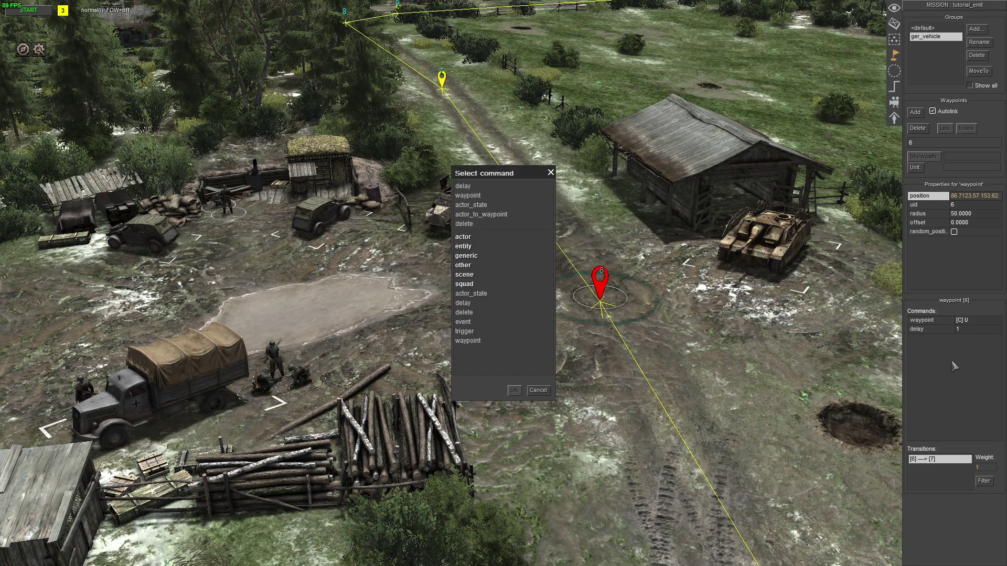
pyautogui.click(500, 256)
pyautogui.doubleClick(466, 336)
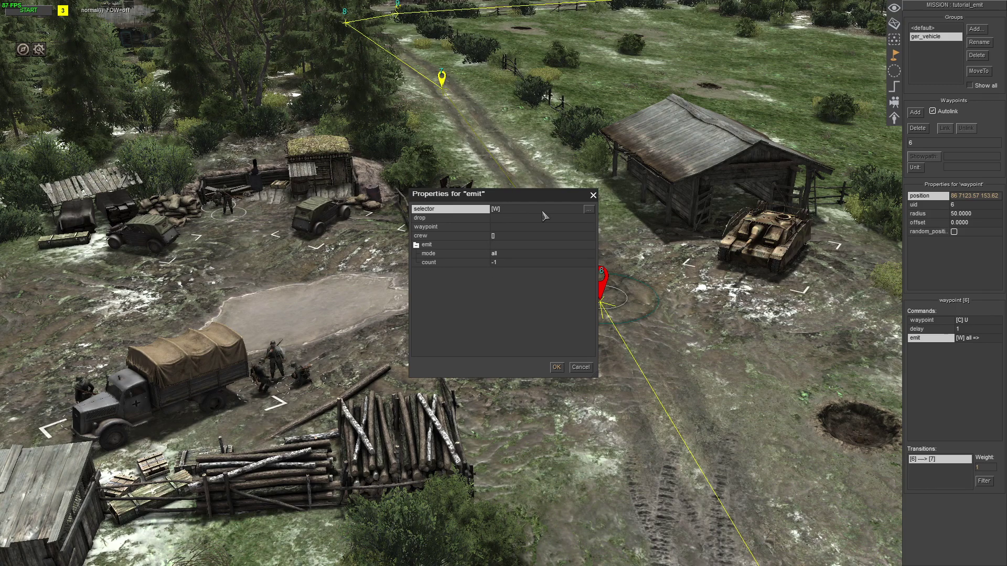
pyautogui.doubleClick(500, 211)
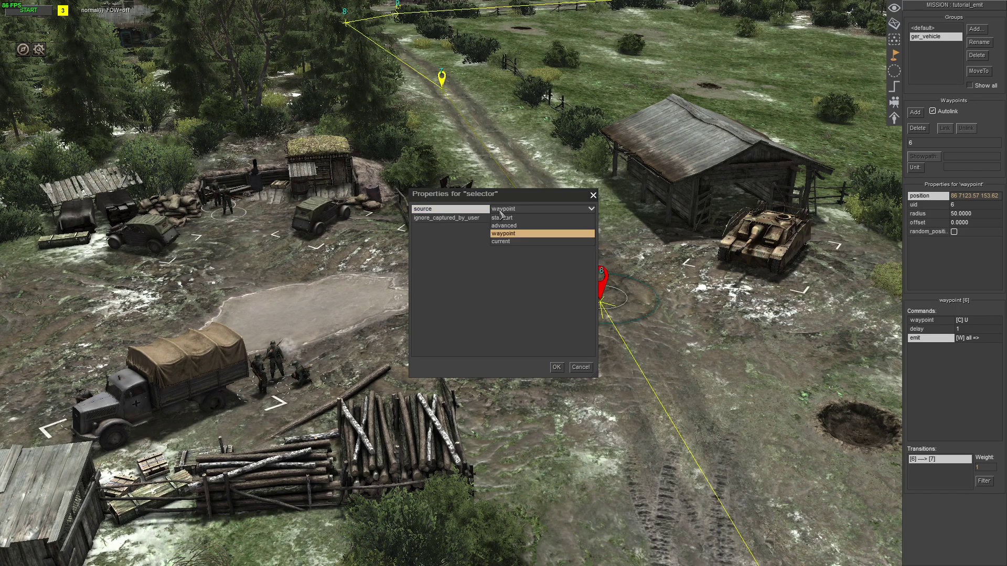
pyautogui.click(504, 212)
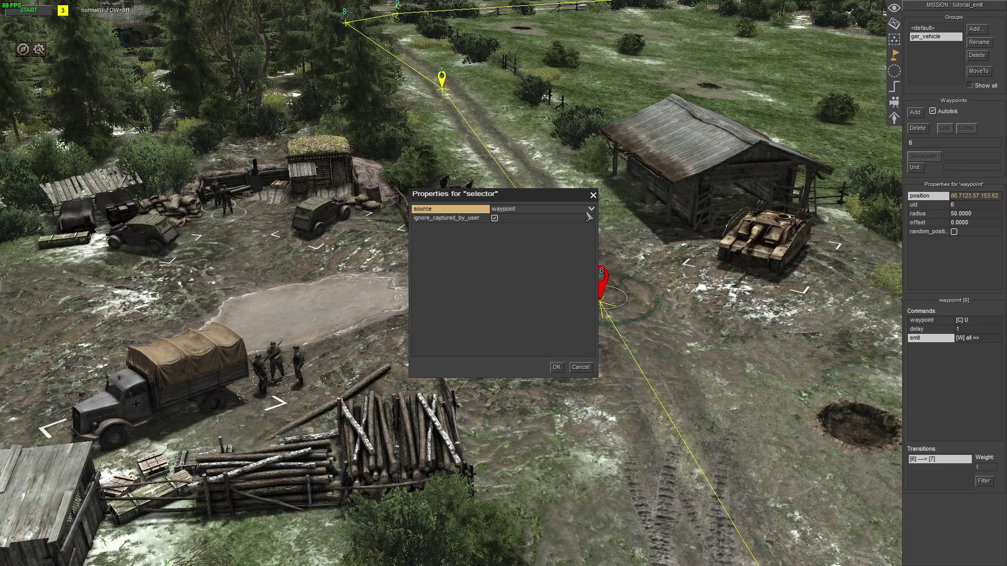
pyautogui.click(557, 368)
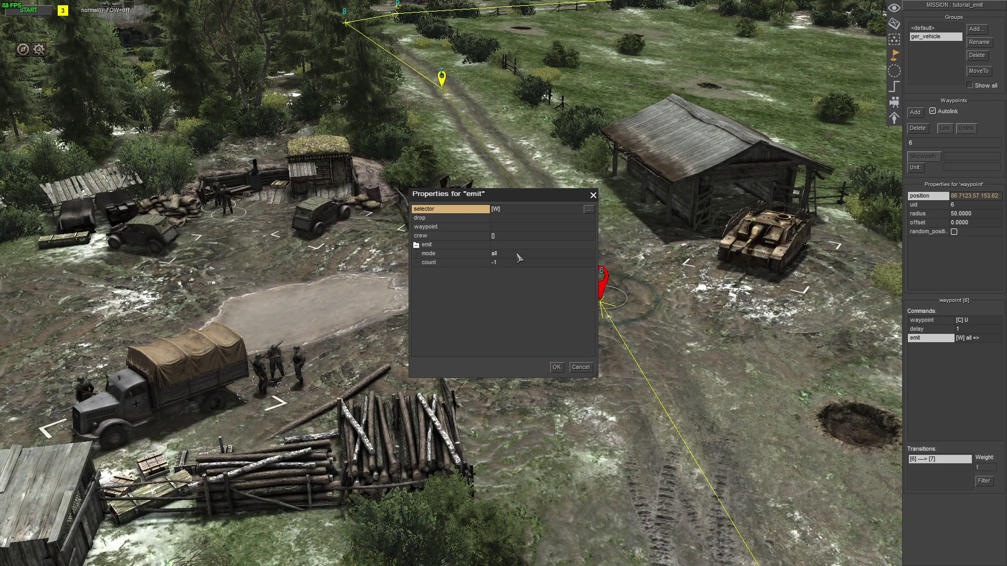
pyautogui.click(483, 227)
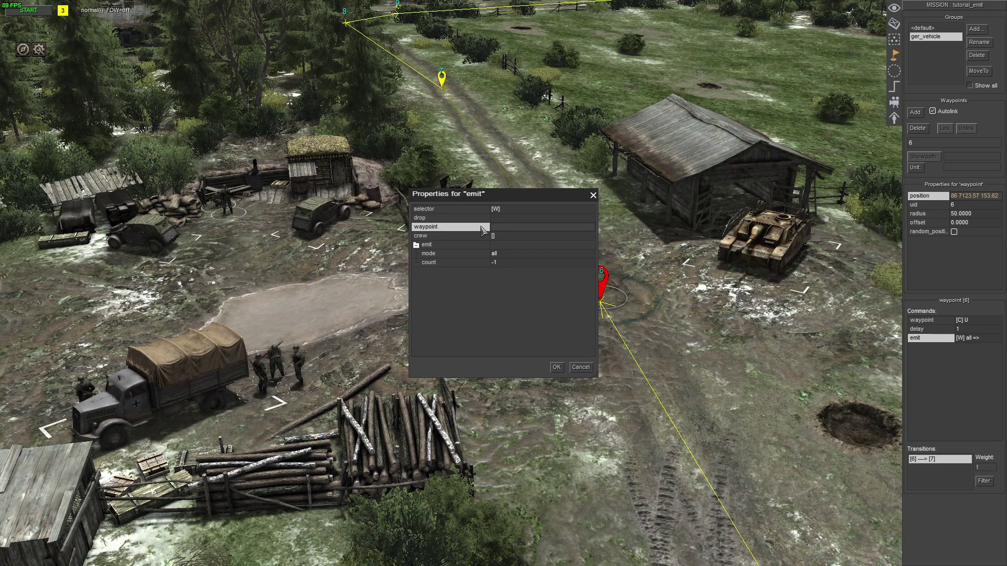
pyautogui.click(556, 369)
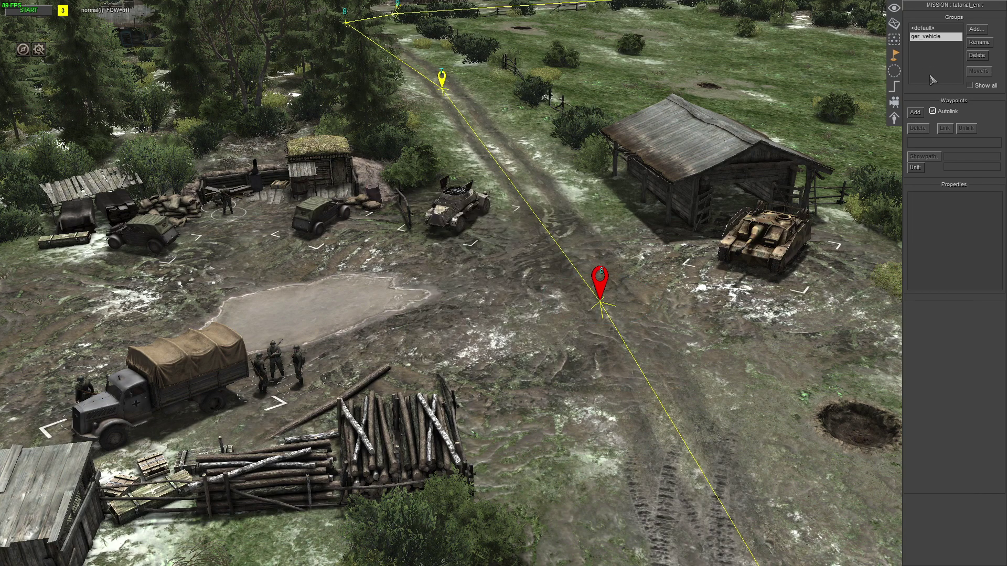
# Add two linked waypoints for the infantry, one at the puddle behind the covered truck and one in the dirt clearing beyond the open truck
pyautogui.click(917, 114)
pyautogui.moveTo(744, 439)
pyautogui.mouseDown(button='middle')
pyautogui.moveTo(708, 531)
pyautogui.moveTo(298, 200)
pyautogui.mouseUp(button='middle')
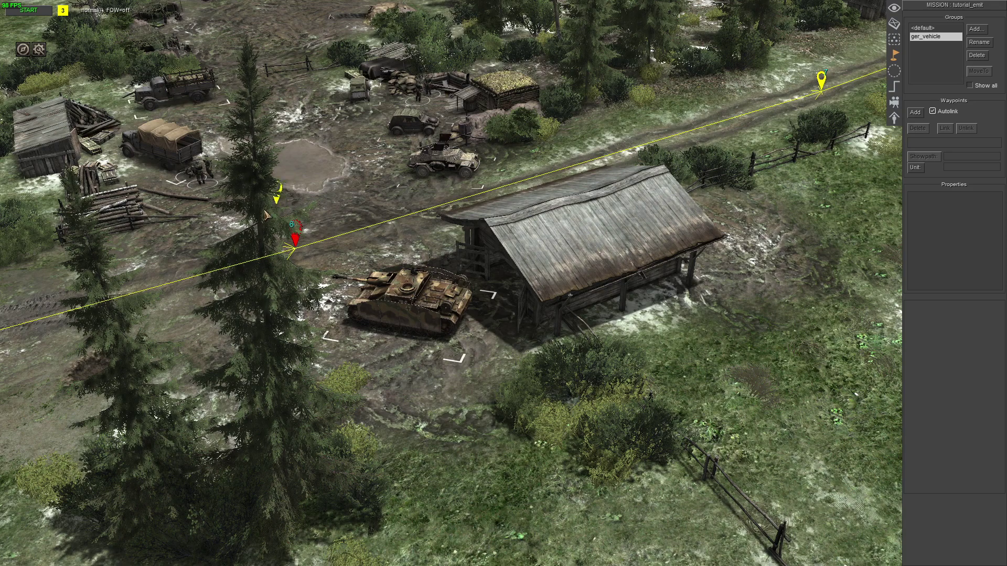
pyautogui.scroll(2, 270, 214)
pyautogui.scroll(2, 317, 270)
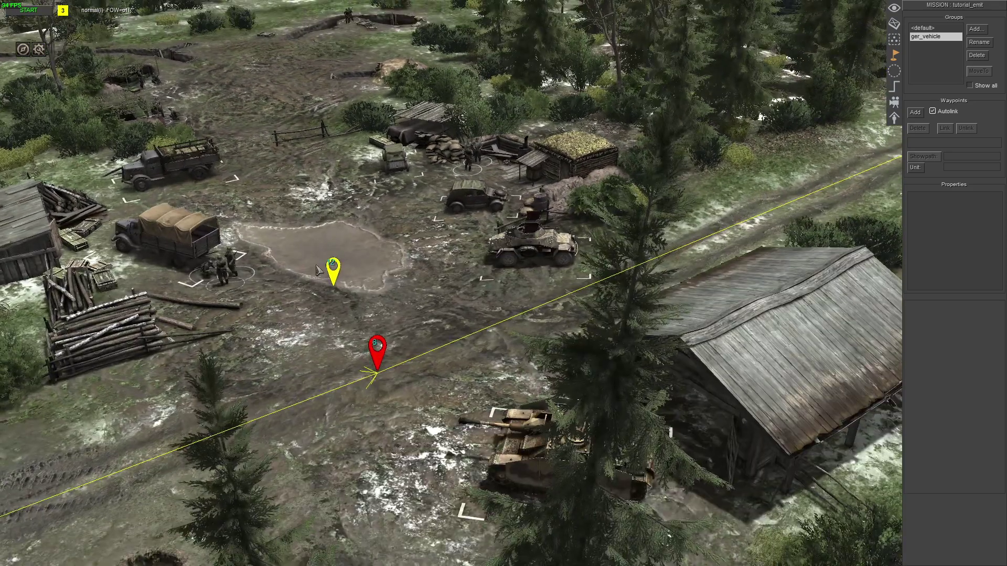
pyautogui.click(317, 270)
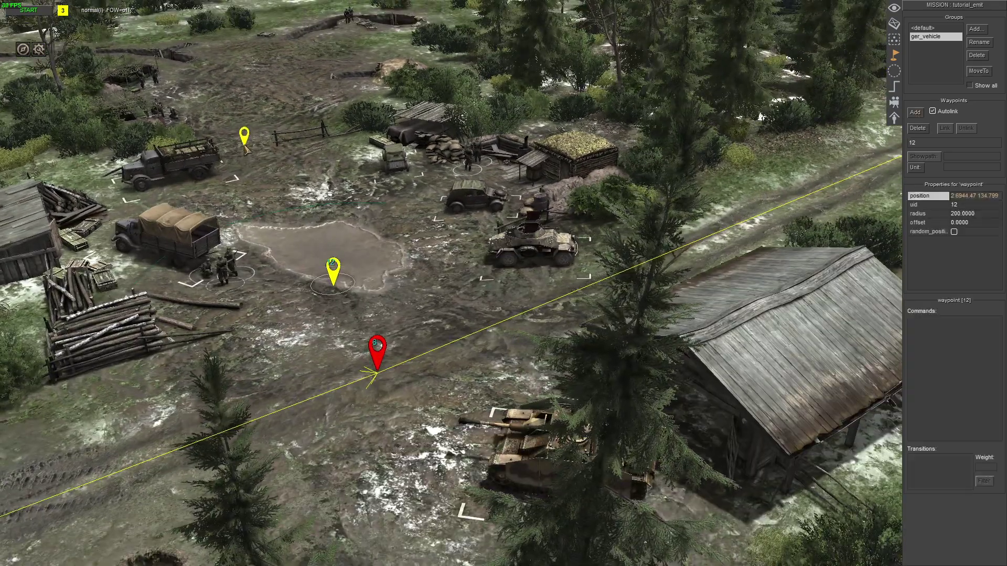
pyautogui.click(231, 93)
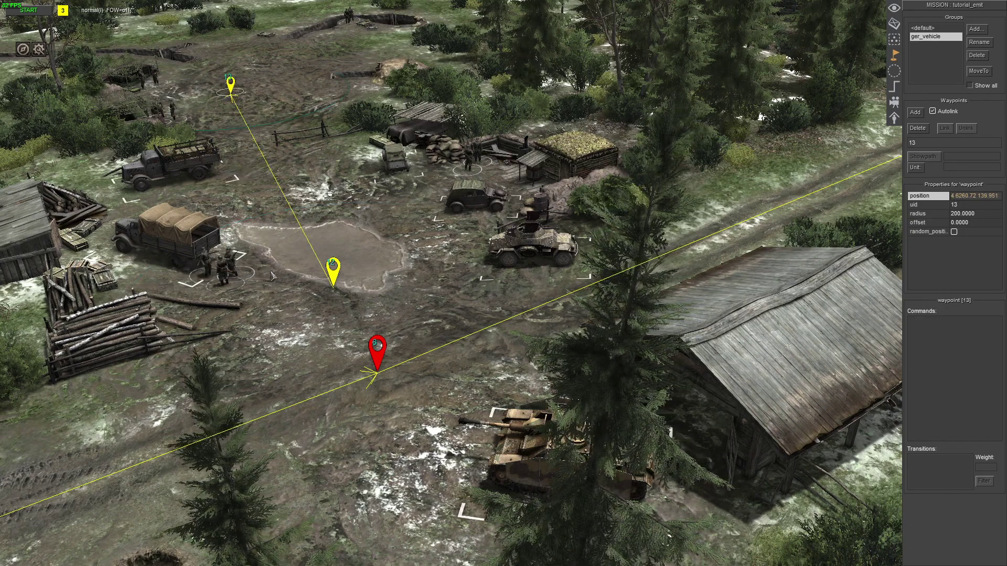
pyautogui.moveTo(271, 271); pyautogui.dragTo(397, 238, button='middle')
pyautogui.click(63, 188)
pyautogui.moveTo(340, 251); pyautogui.dragTo(590, 324, button='middle')
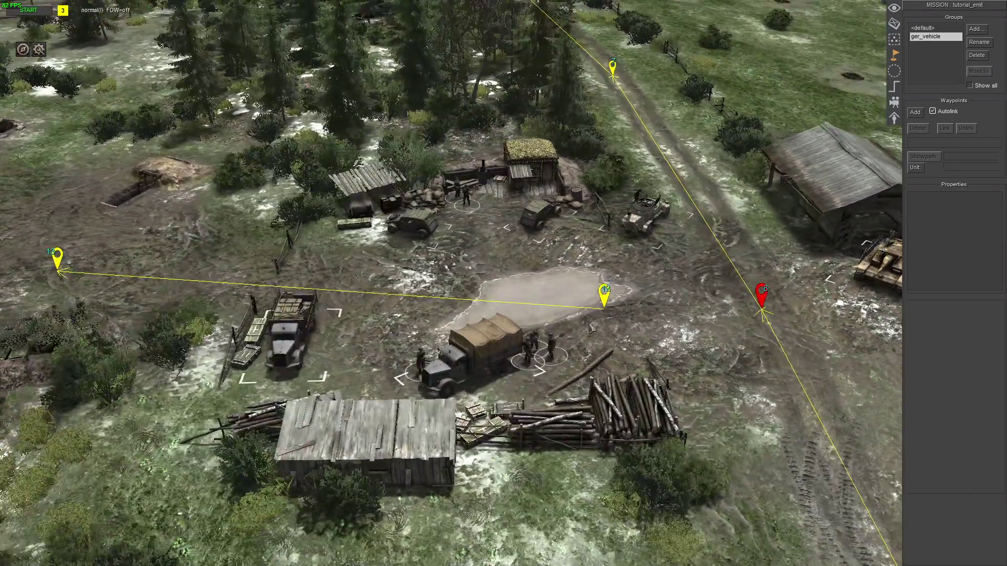
pyautogui.click(601, 297)
pyautogui.keyDown('shift'); pyautogui.click(59, 265); pyautogui.keyUp('shift')
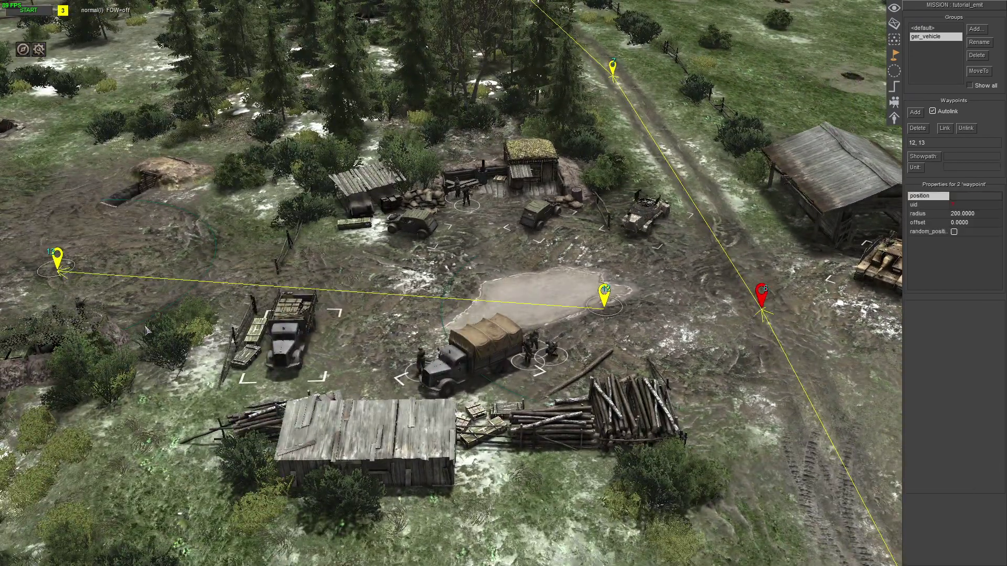
pyautogui.click(388, 293)
# Set the waypoint of the emit command on waypoint 6 to 12
pyautogui.moveTo(1006, 305)
pyautogui.moveTo(674, 285); pyautogui.dragTo(762, 329)
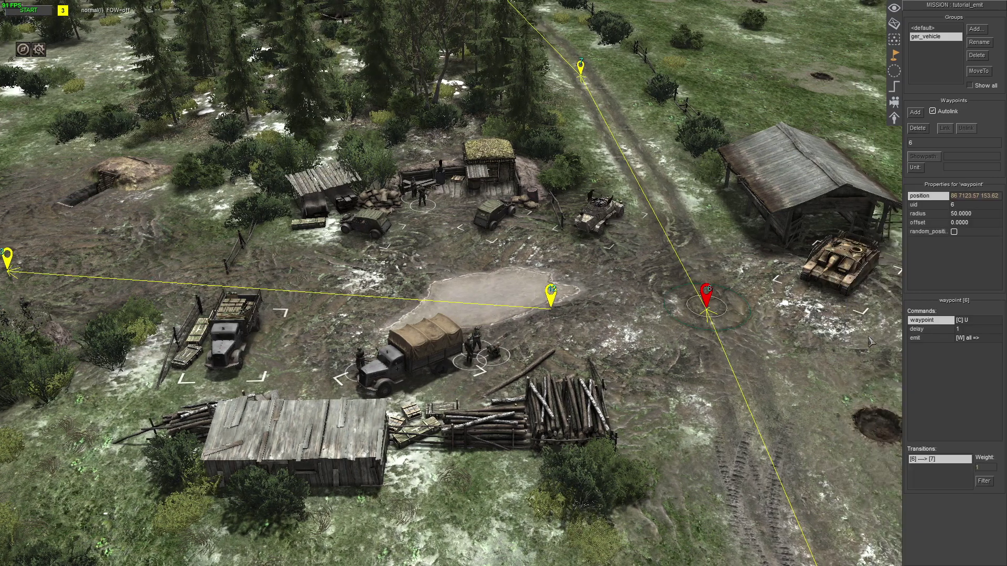
pyautogui.doubleClick(921, 338)
pyautogui.moveTo(484, 207); pyautogui.dragTo(691, 186)
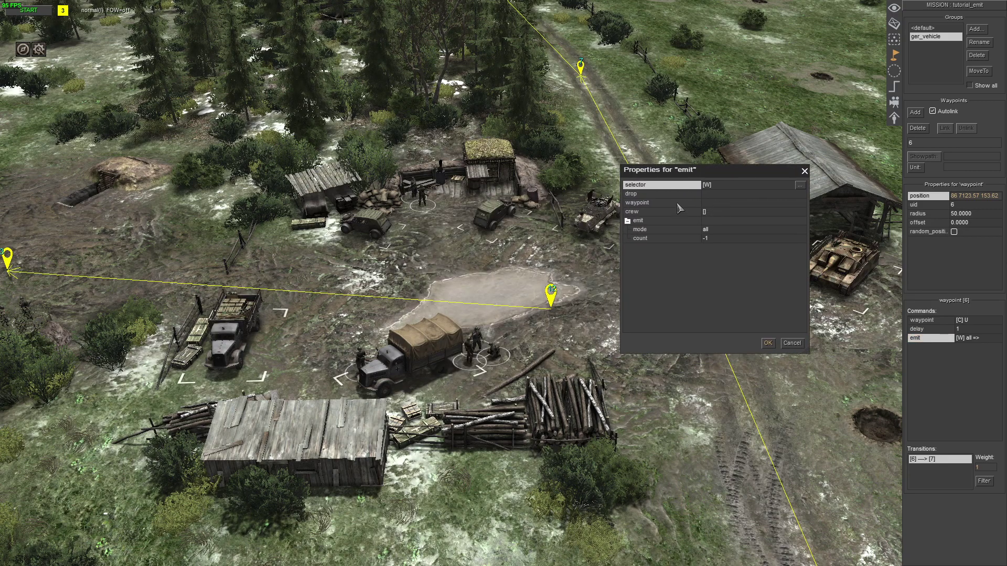
pyautogui.click(718, 204)
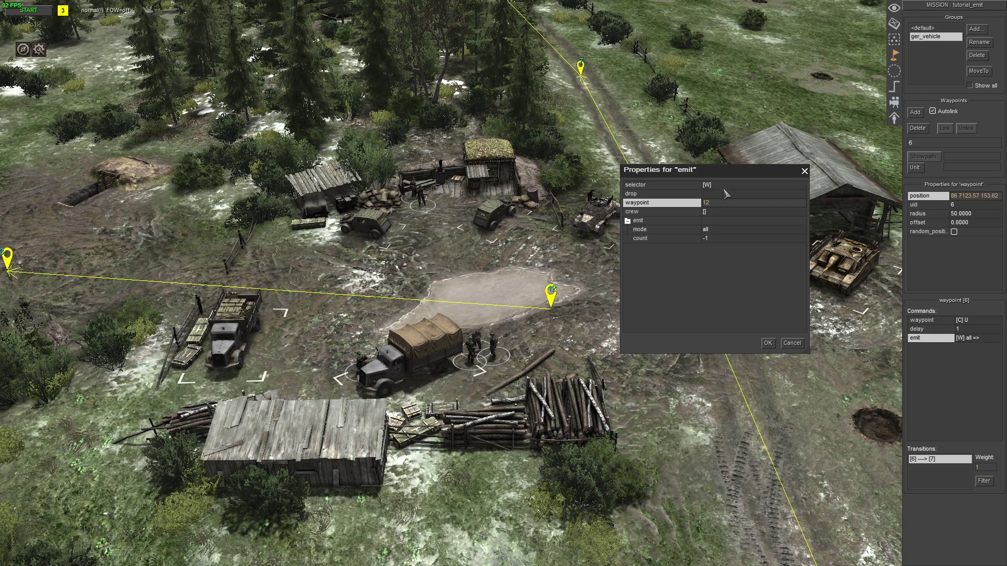
# Set the emit command's crew selector to the tag ger_infantry_1 and accept the command properties
pyautogui.moveTo(721, 169); pyautogui.dragTo(553, 191)
pyautogui.click(553, 234)
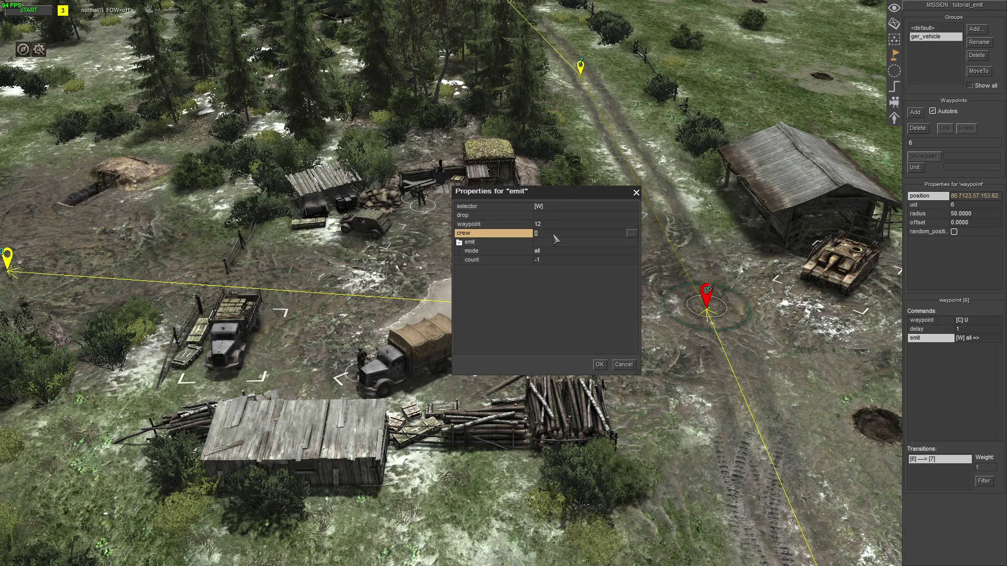
pyautogui.doubleClick(553, 236)
pyautogui.click(482, 246)
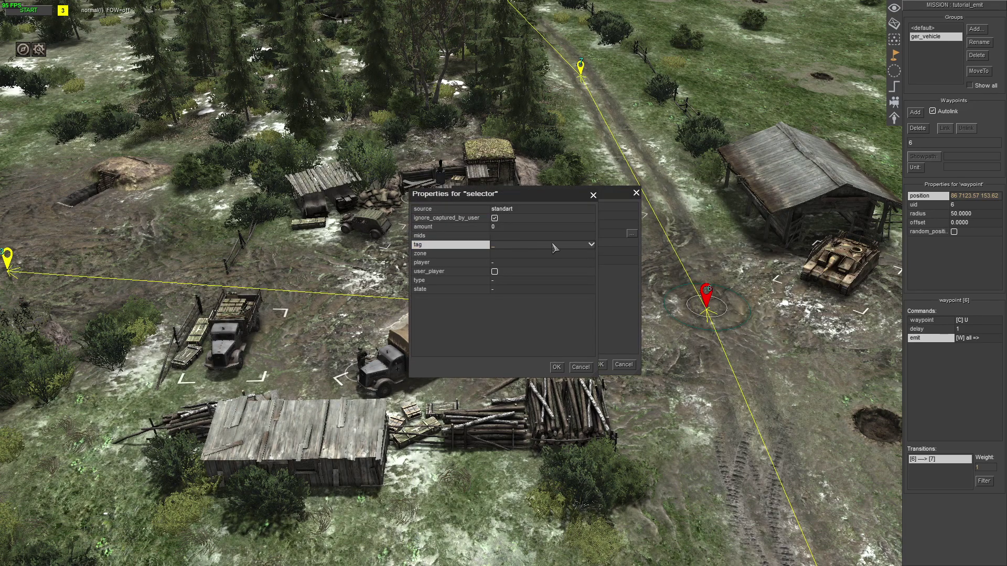
pyautogui.click(594, 247)
pyautogui.click(522, 284)
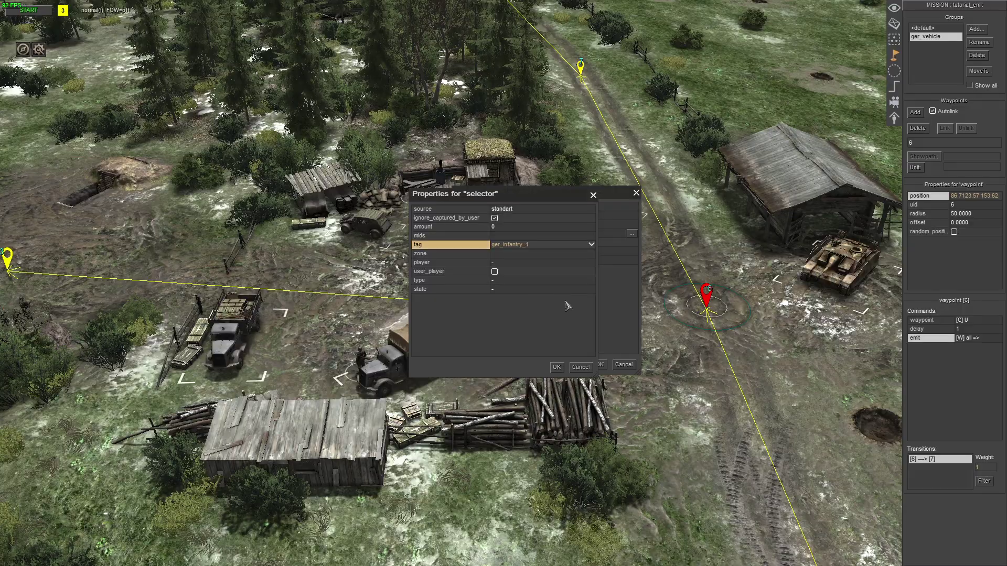
pyautogui.click(558, 368)
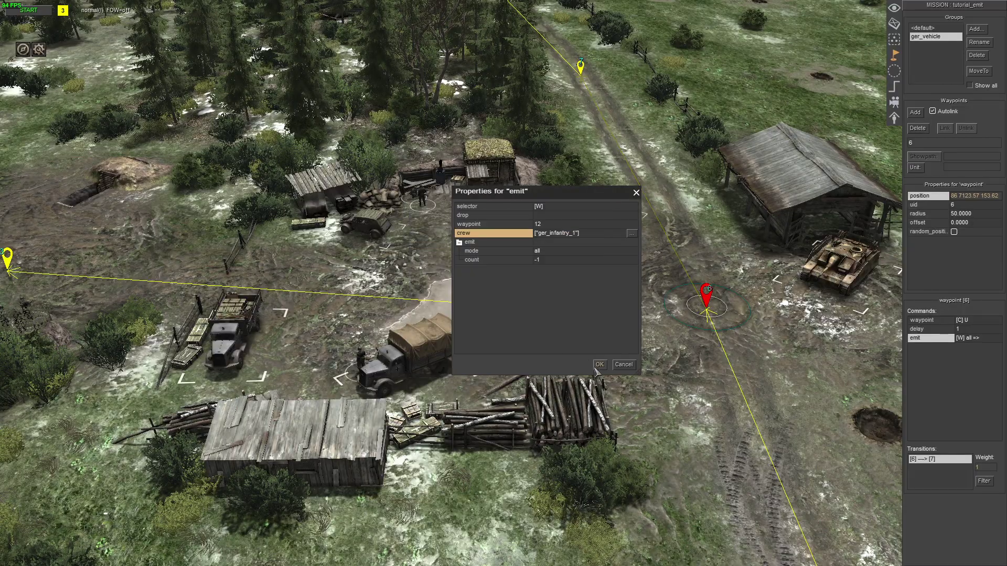
pyautogui.click(599, 364)
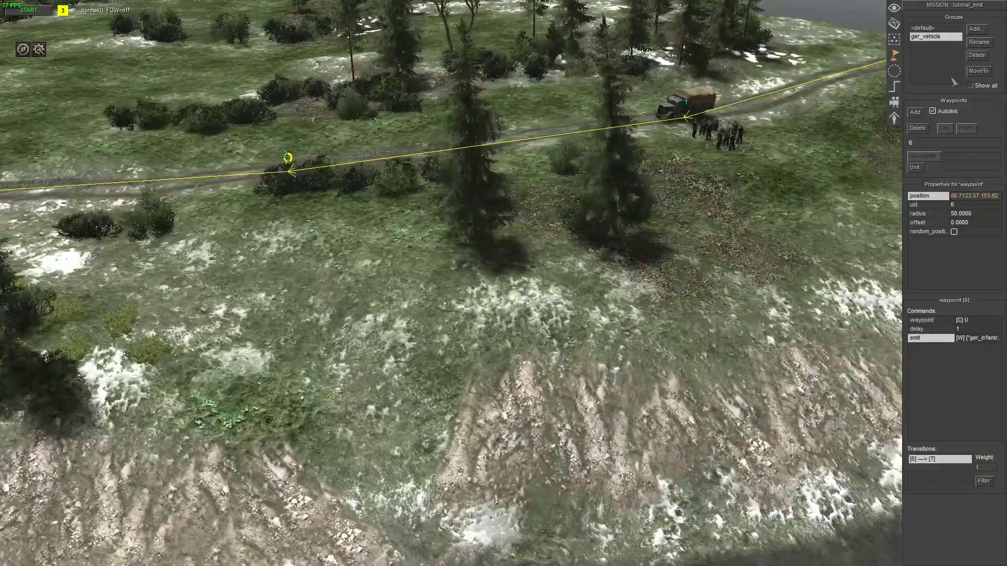
# Copy the rifleman standing by the covered truck in the camp and paste the copy beside the truck on the road
pyautogui.moveTo(451, 283); pyautogui.dragTo(472, 294, button='middle')
pyautogui.click(893, 23)
pyautogui.moveTo(734, 157); pyautogui.dragTo(640, 314, button='middle')
pyautogui.click(640, 325)
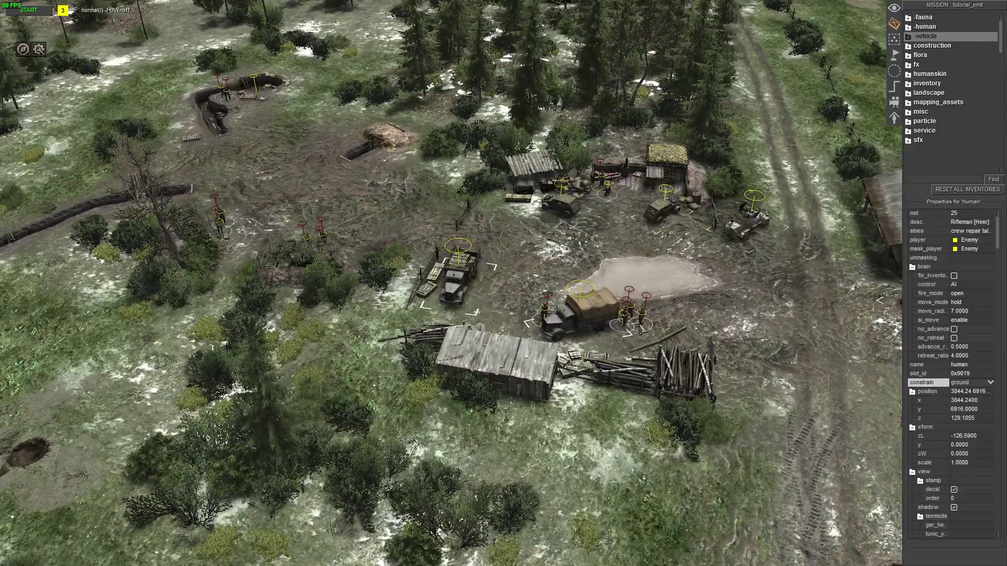
pyautogui.hotkey('ctrl', 'c')
pyautogui.press('Down')
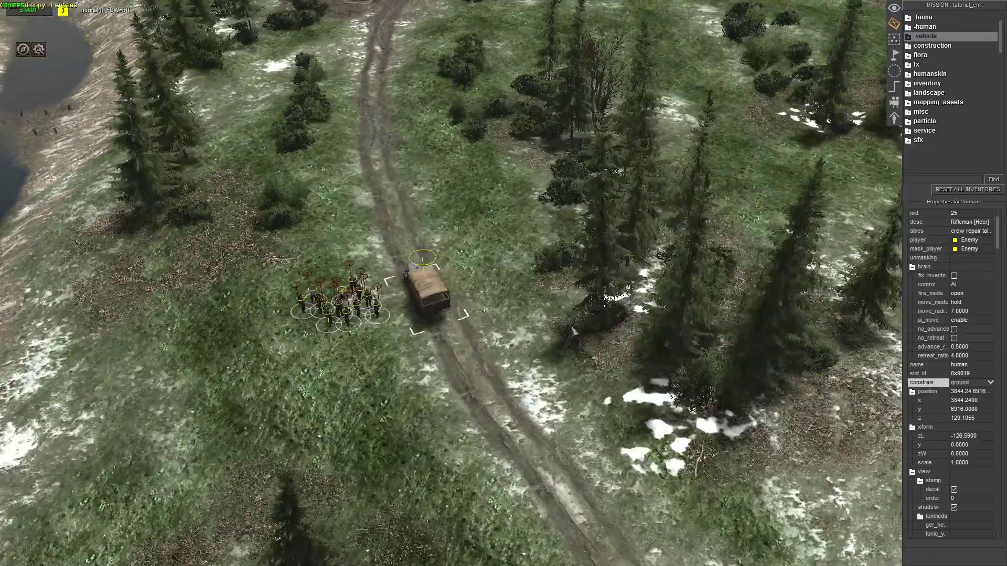
pyautogui.scroll(3, 471, 316)
pyautogui.moveTo(407, 263); pyautogui.dragTo(401, 258)
# Switch to play mode and order the pasted rifleman to board the truck on the road
pyautogui.press('F1')
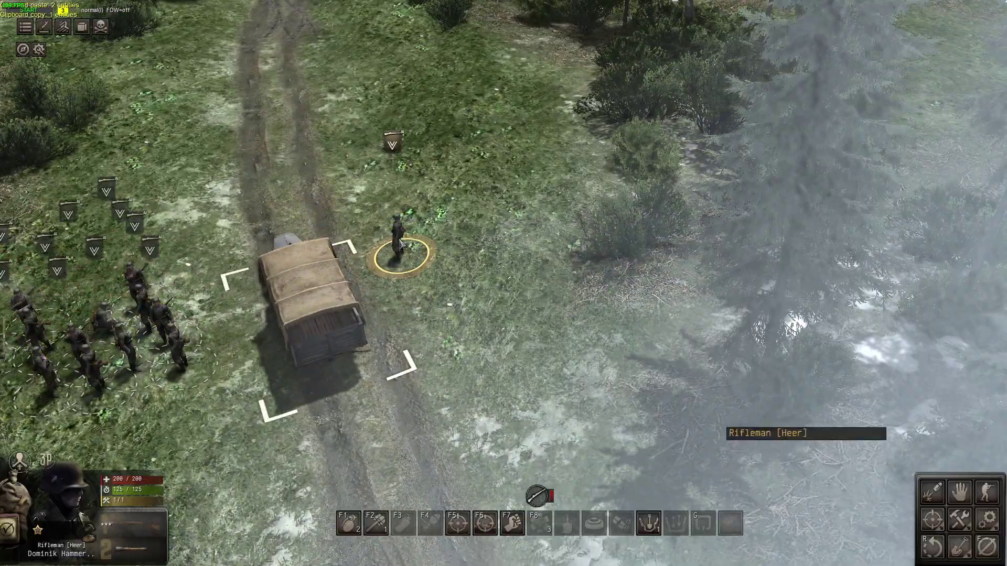
pyautogui.rightClick(292, 245)
pyautogui.press('Left')
pyautogui.moveTo(292, 245); pyautogui.dragTo(710, 412, button='middle')
# Select the infantry squad standing beside the road and order it to board the truck, then return to the editor
pyautogui.scroll(-3, 703, 413)
pyautogui.moveTo(556, 398); pyautogui.dragTo(663, 173, button='middle')
pyautogui.moveTo(754, 293); pyautogui.dragTo(580, 334, button='middle')
pyautogui.scroll(-3, 527, 325)
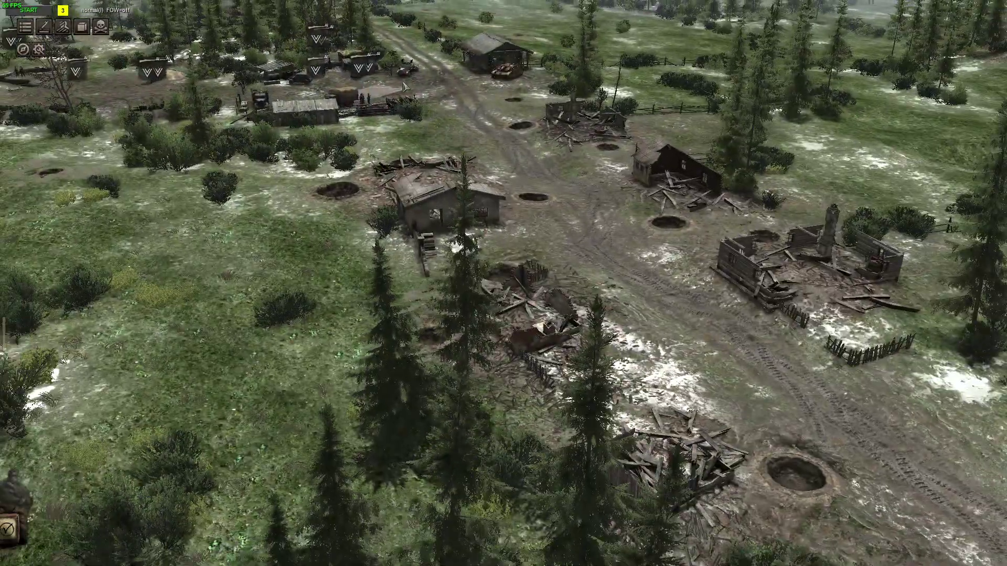
pyautogui.scroll(3, 503, 283)
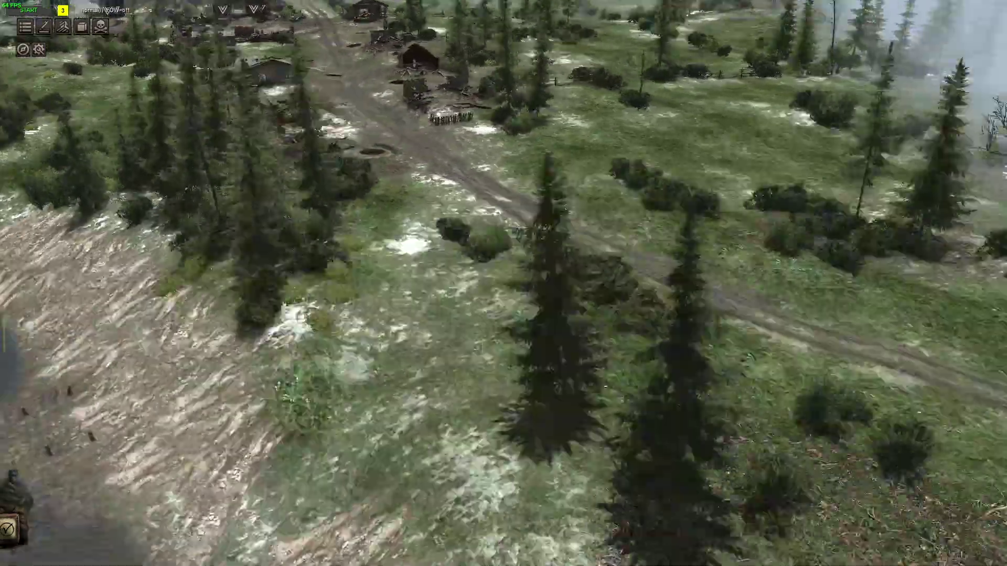
pyautogui.scroll(4, 723, 391)
pyautogui.moveTo(443, 242); pyautogui.dragTo(546, 327)
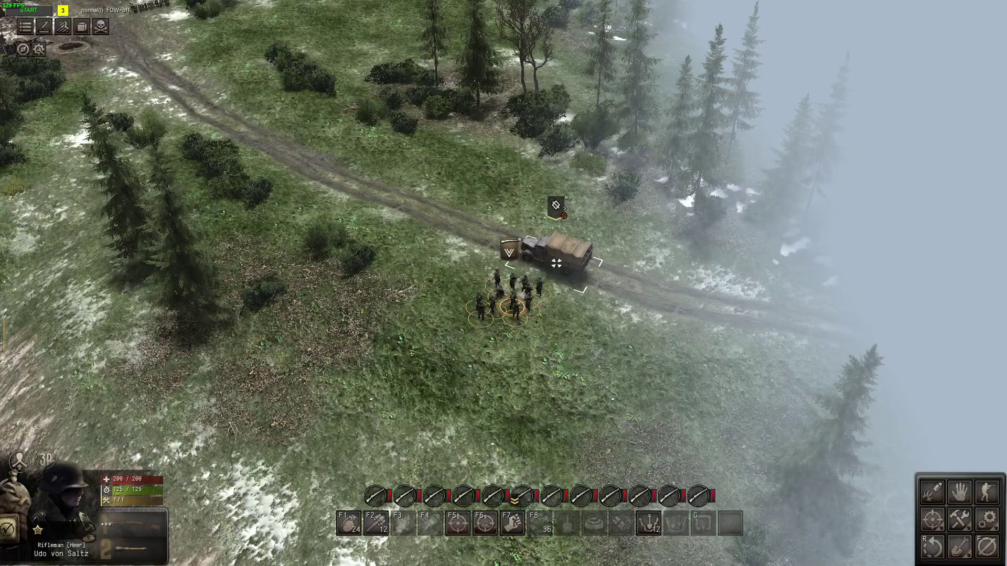
pyautogui.click(620, 385)
pyautogui.moveTo(620, 385); pyautogui.dragTo(398, 367, button='middle')
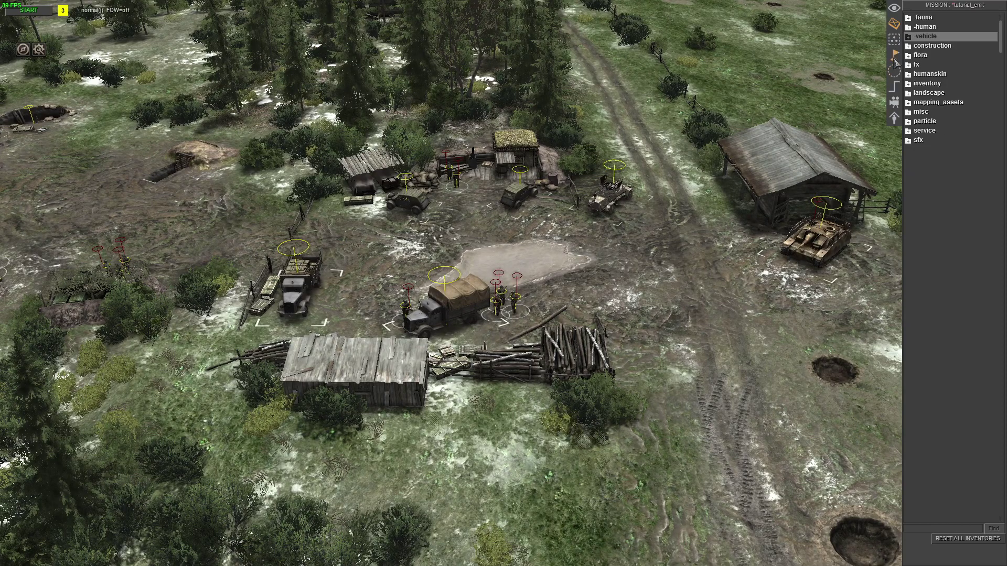
# Duplicate the delay command after the emit command on waypoint 6 and set the copy's time to 6
pyautogui.click(894, 55)
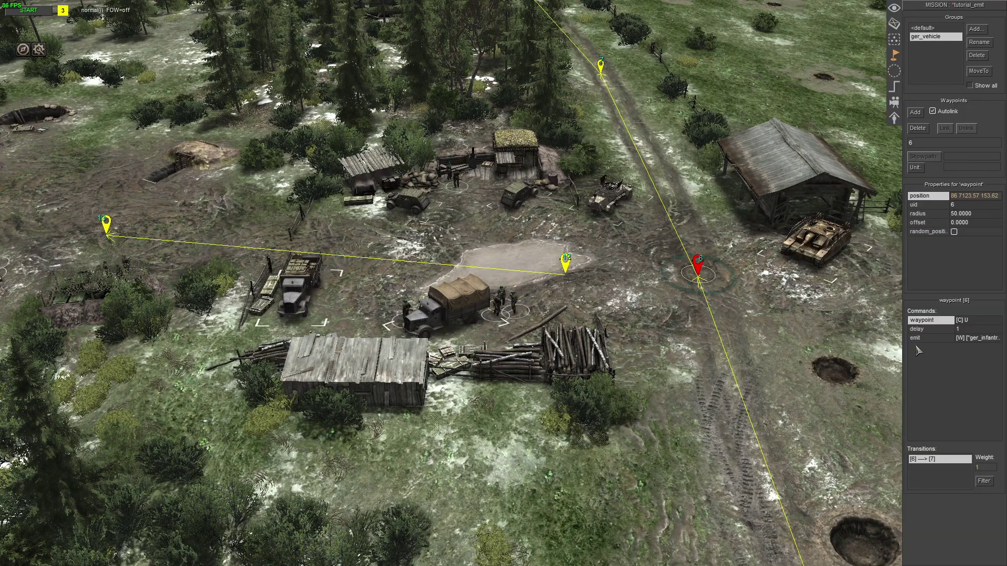
pyautogui.click(934, 339)
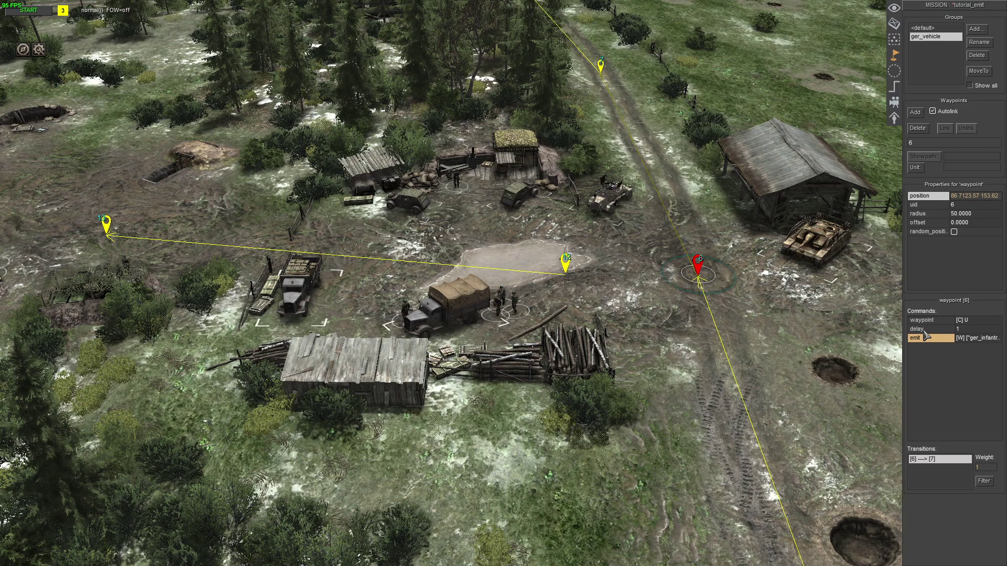
pyautogui.click(924, 330)
pyautogui.hotkey('ctrl', 'c')
pyautogui.hotkey('ctrl', 'v')
pyautogui.doubleClick(925, 347)
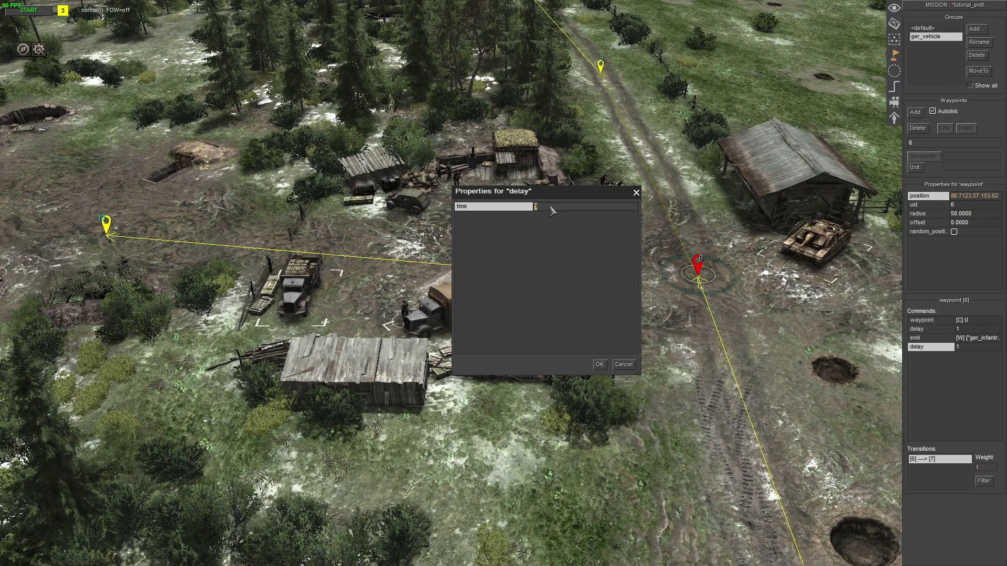
pyautogui.write('6')
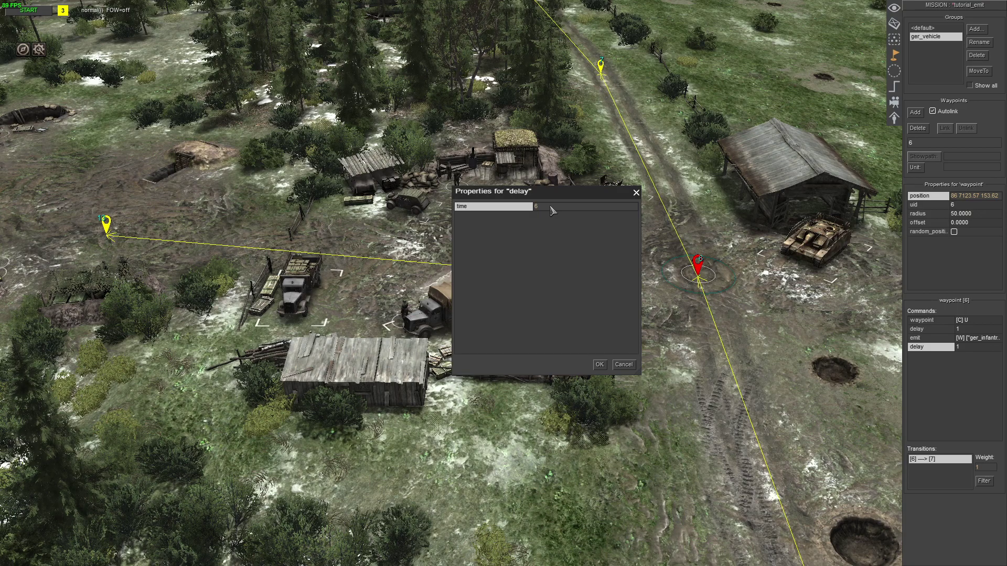
pyautogui.click(599, 365)
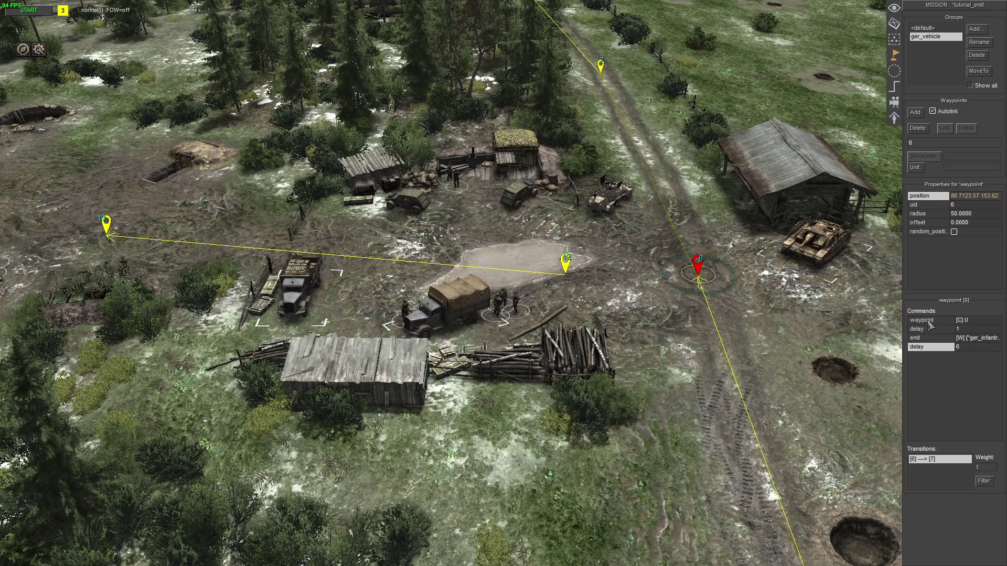
# Duplicate waypoint 6's suspend waypoint command at the end of its command list and change the copy's action to resume
pyautogui.click(929, 322)
pyautogui.hotkey('ctrl', 'c')
pyautogui.hotkey('ctrl', 'v')
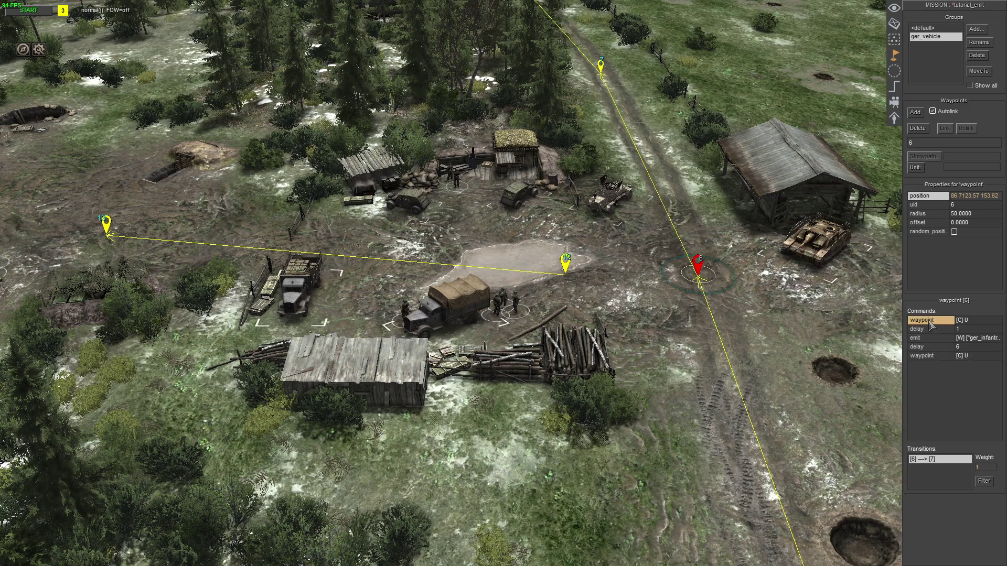
pyautogui.doubleClick(928, 356)
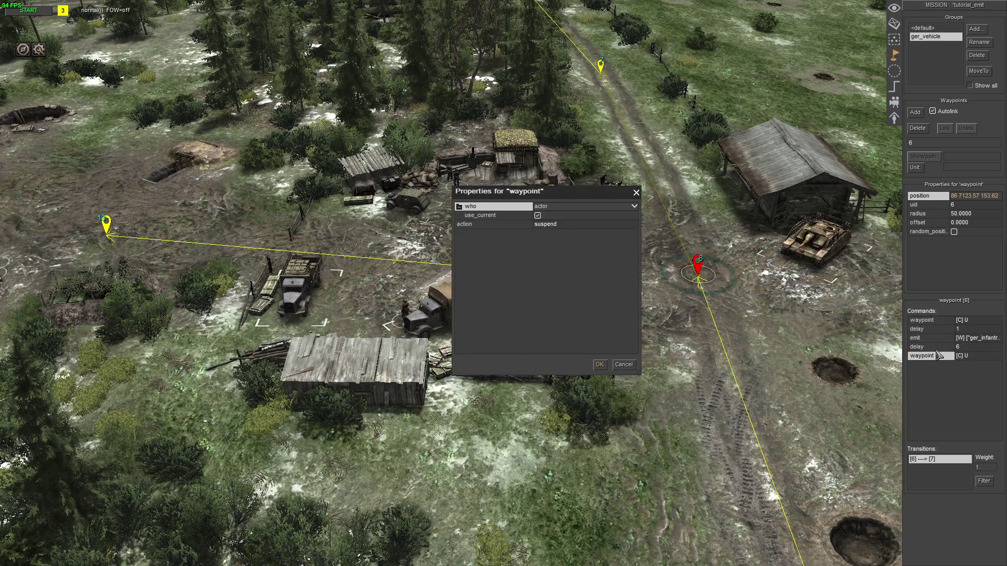
pyautogui.click(560, 227)
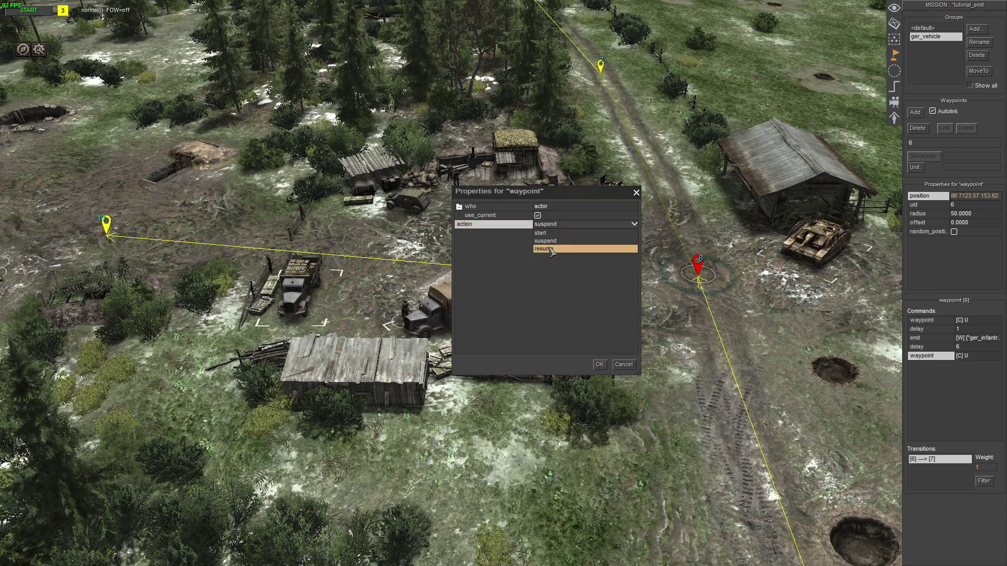